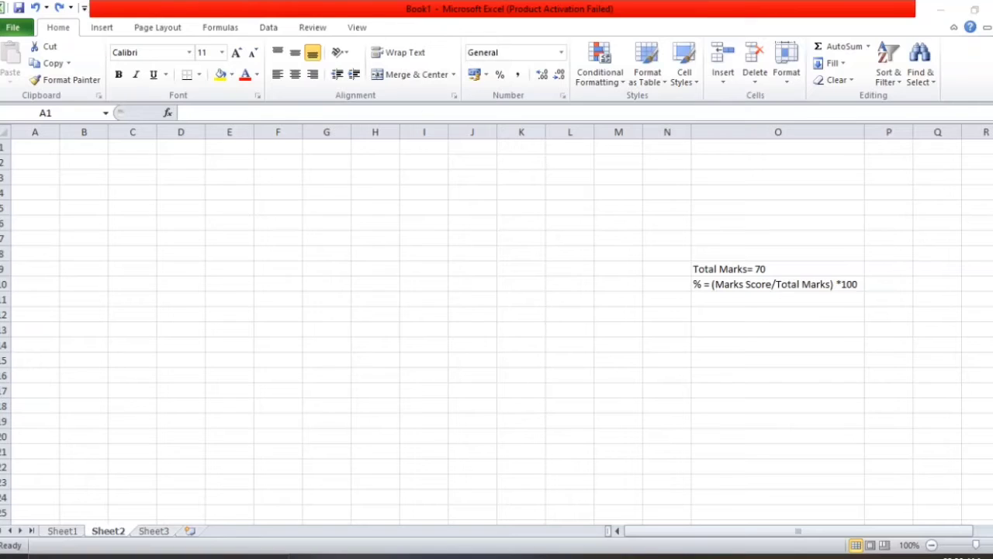
Enter 1 in cell A1 and copy it down column A through row 70.
click(43, 146)
text(1)
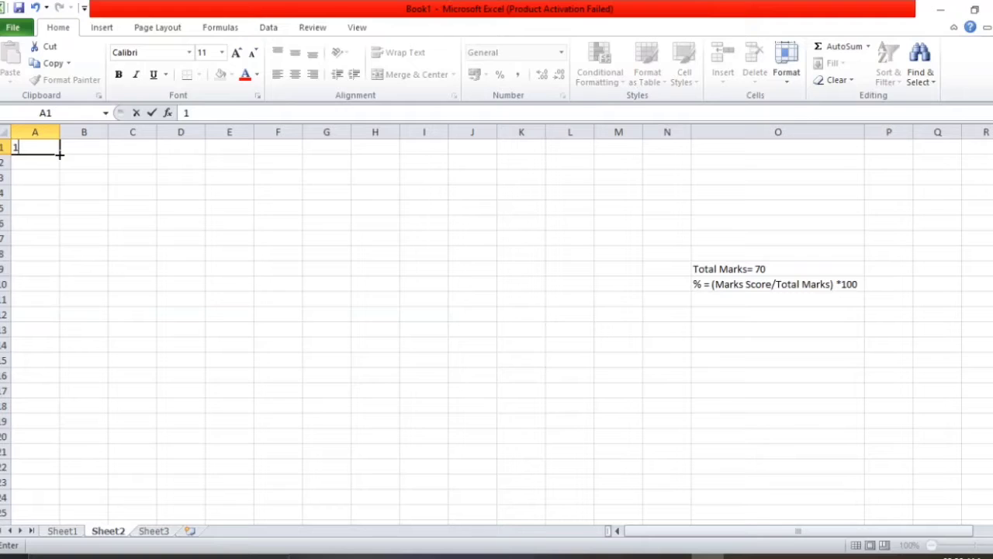
drag(60, 154, 20, 368)
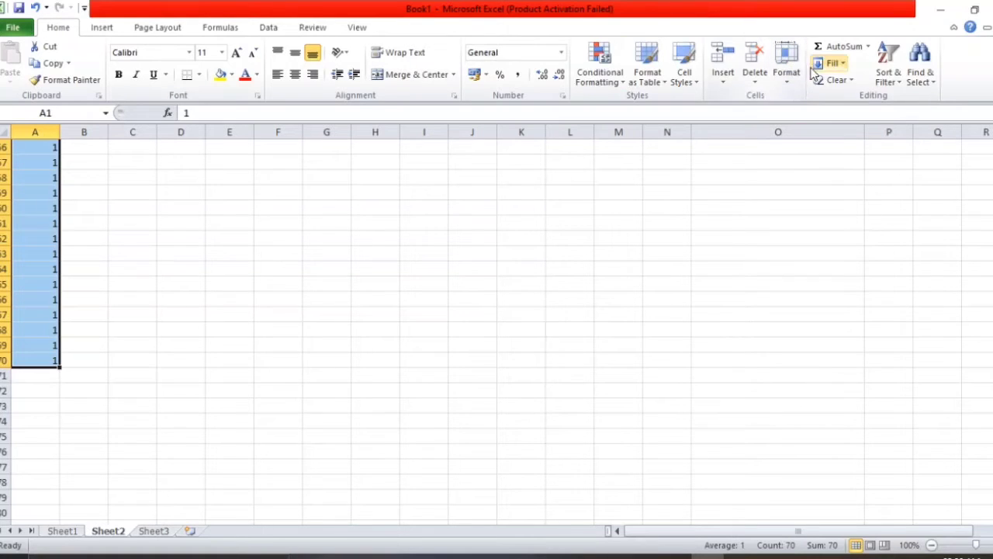
Fill A1:A70 with a linear series in columns using a step value of 1.
click(844, 66)
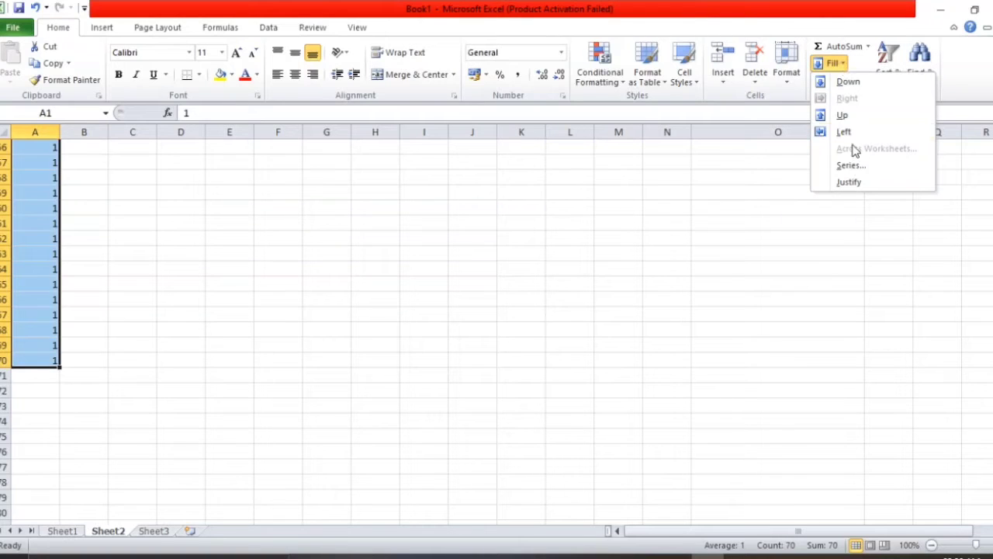
click(827, 166)
click(734, 353)
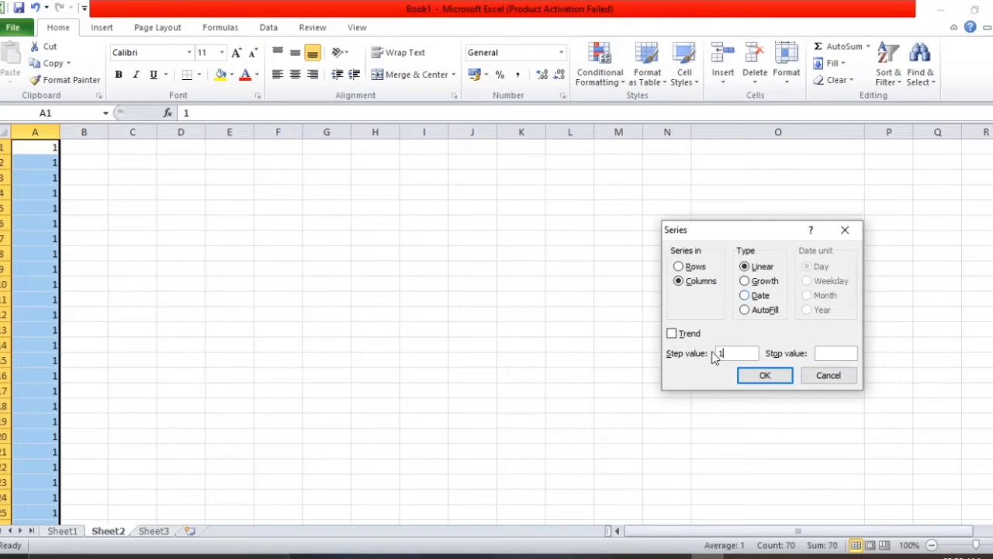
click(765, 375)
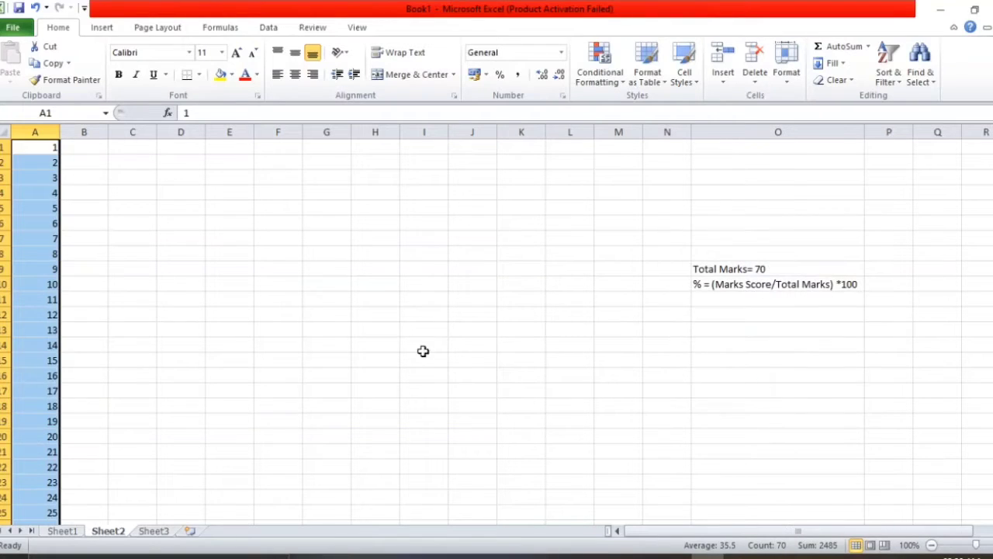
Check the numbering in column A from the first row down to row 70.
scroll(278, 382, down, 5)
scroll(278, 382, down, 10)
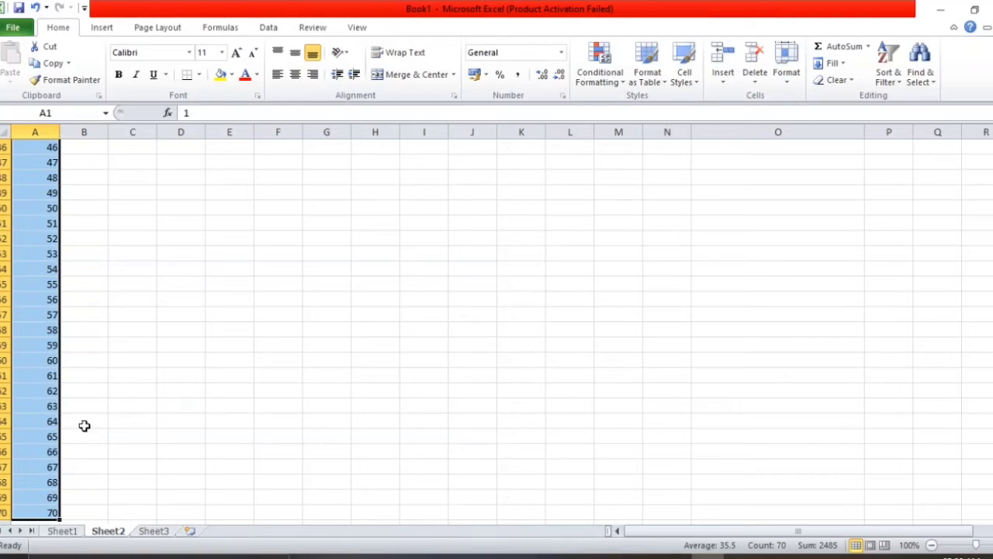
click(117, 461)
scroll(121, 417, down, 2)
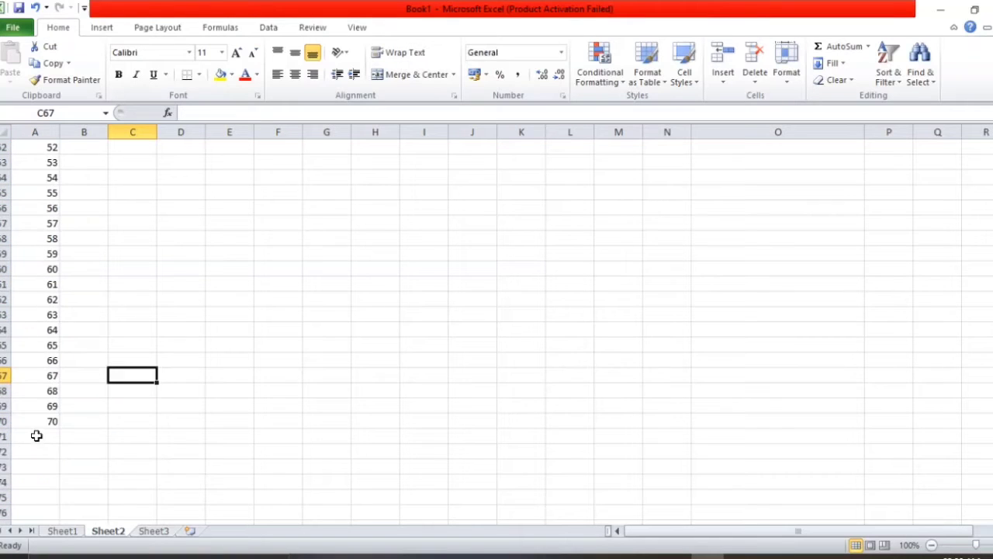
scroll(34, 324, up, 15)
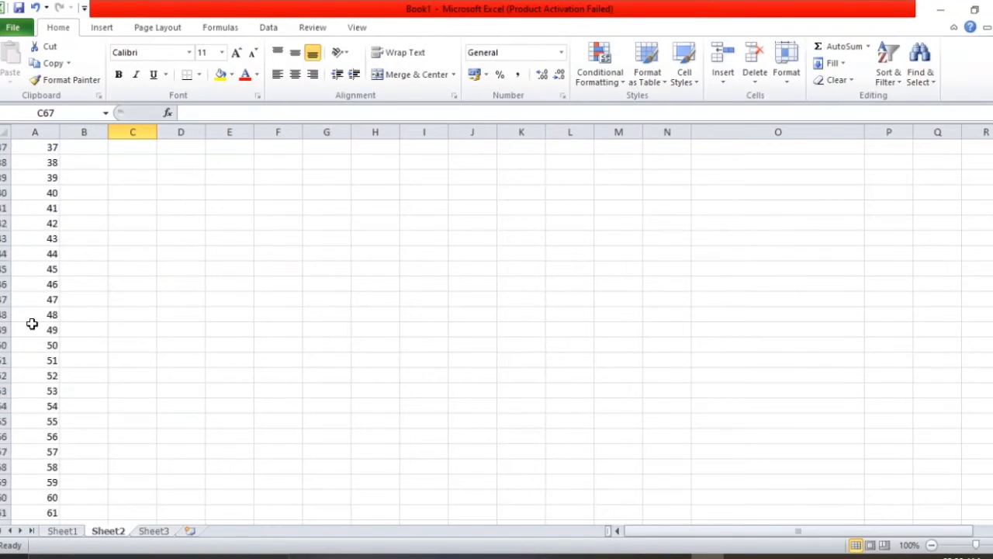
scroll(35, 325, up, 2)
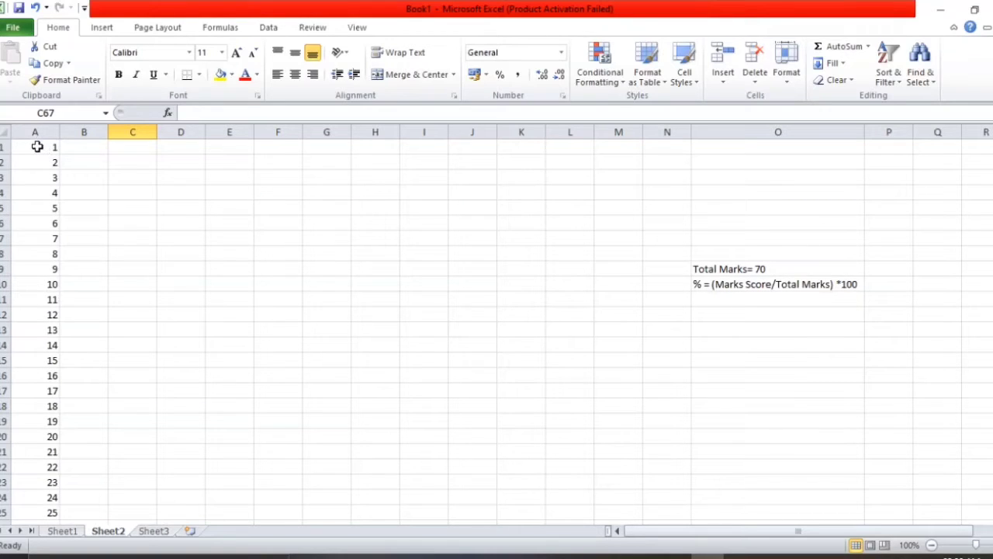
scroll(50, 187, down, 10)
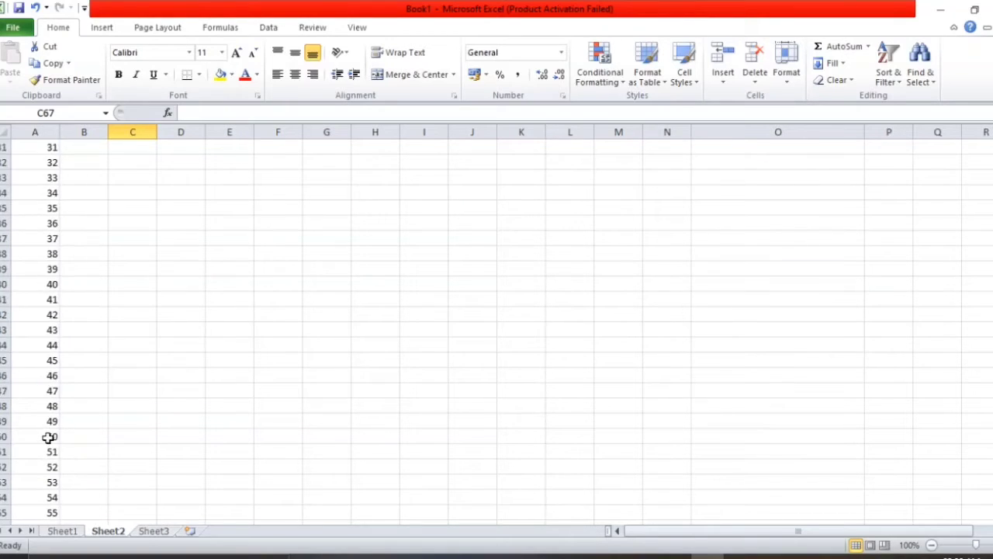
scroll(48, 437, down, 7)
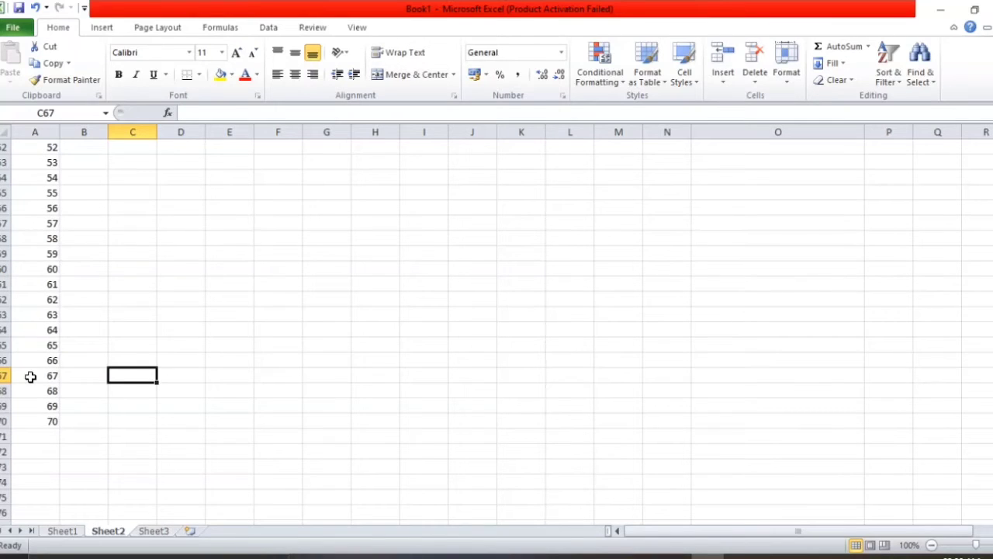
scroll(49, 183, up, 17)
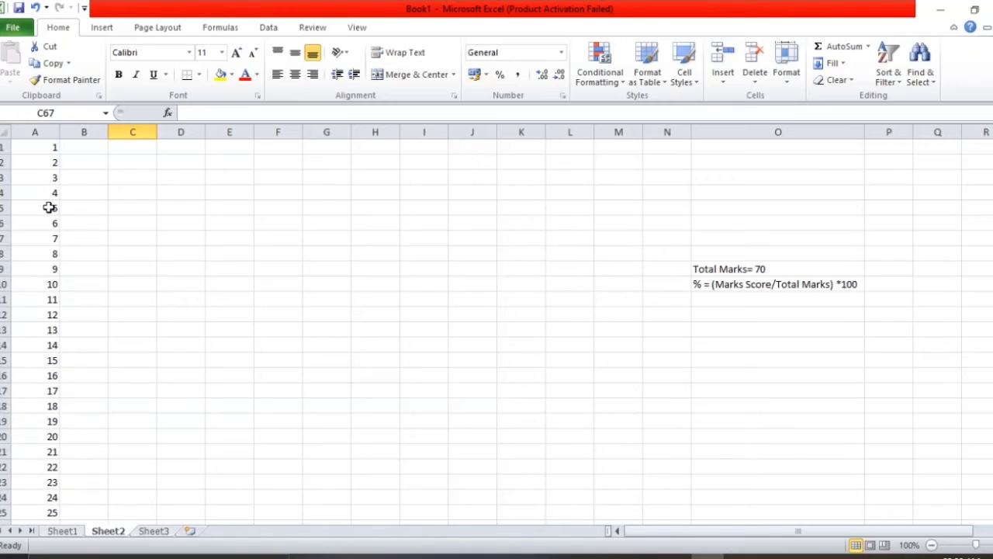
Enter the total marks 70 in cell B1 and the multiplier 100 in cell C1.
click(96, 150)
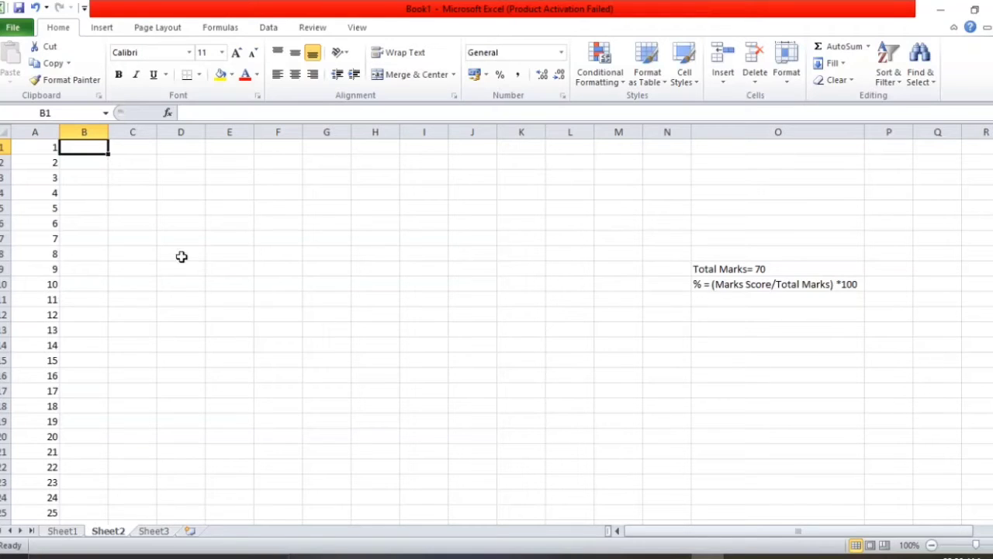
text(70)
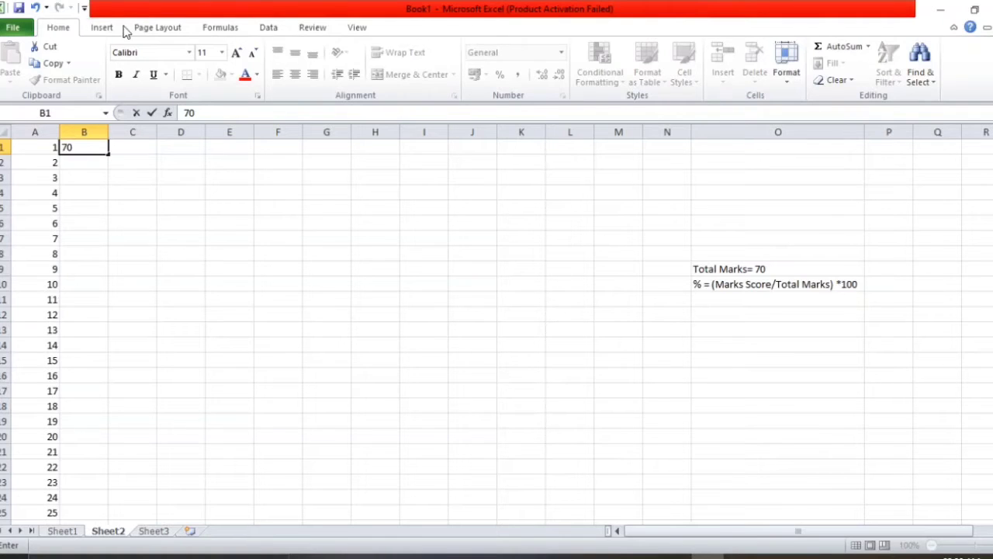
click(145, 150)
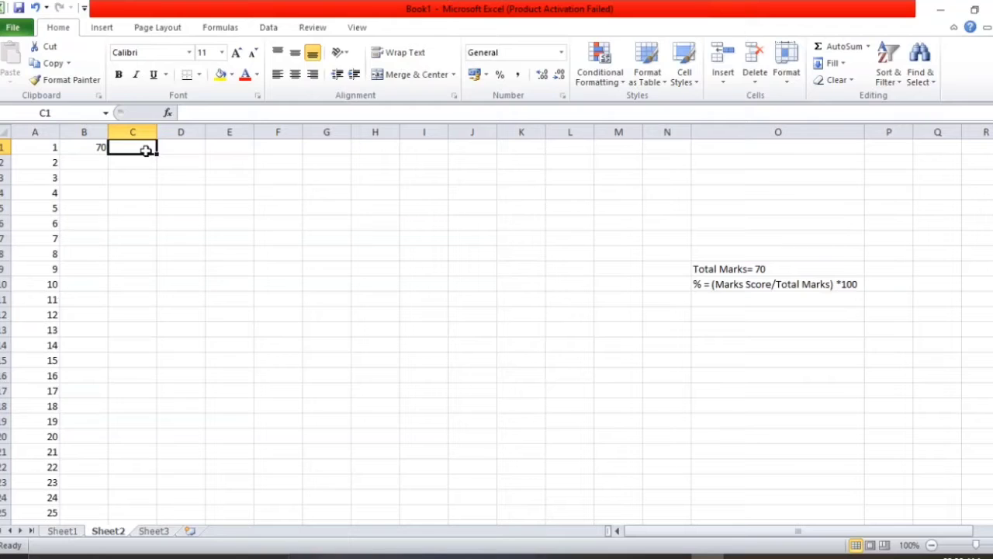
text(100)
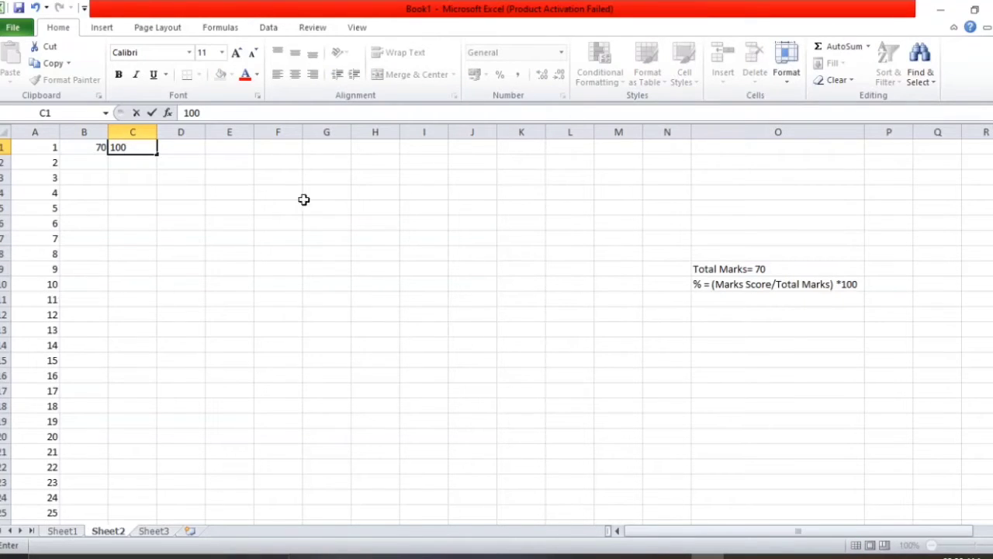
click(138, 190)
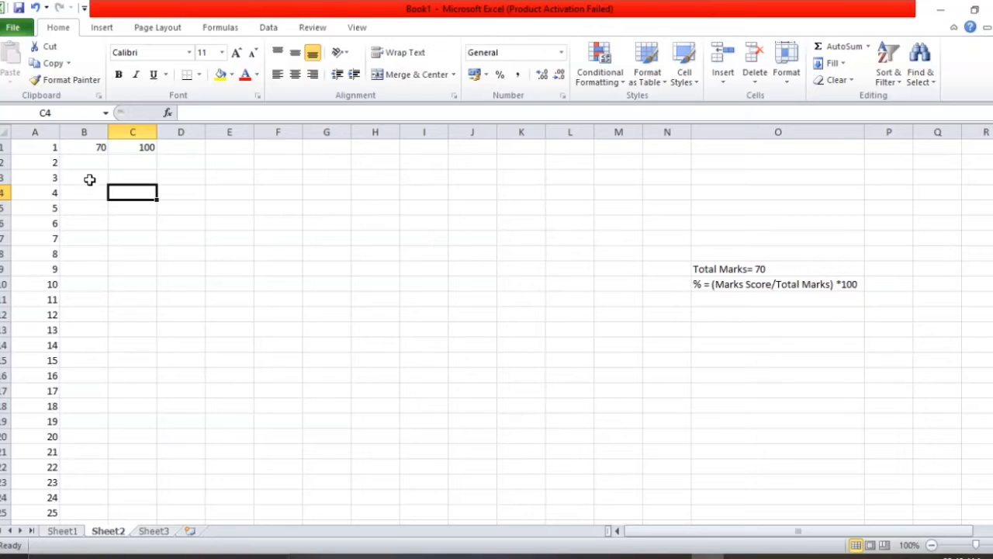
Copy the values of B1:C1 down both columns through row 70.
click(90, 147)
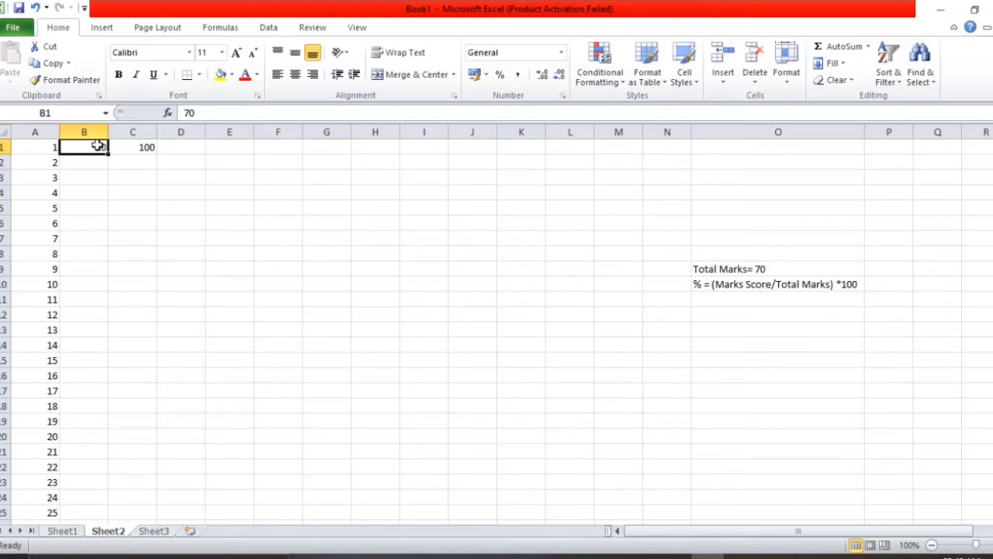
drag(99, 145, 152, 512)
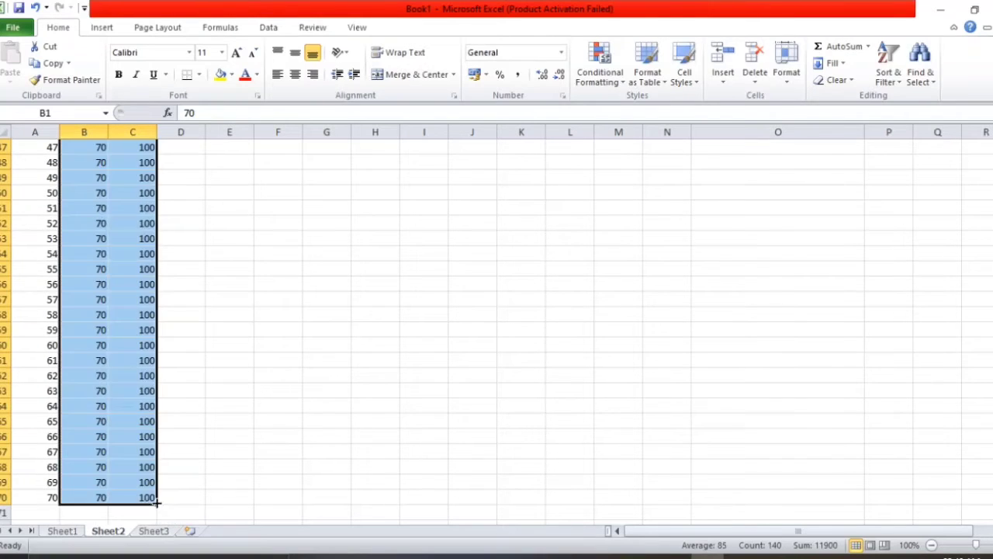
click(317, 449)
scroll(142, 351, down, 2)
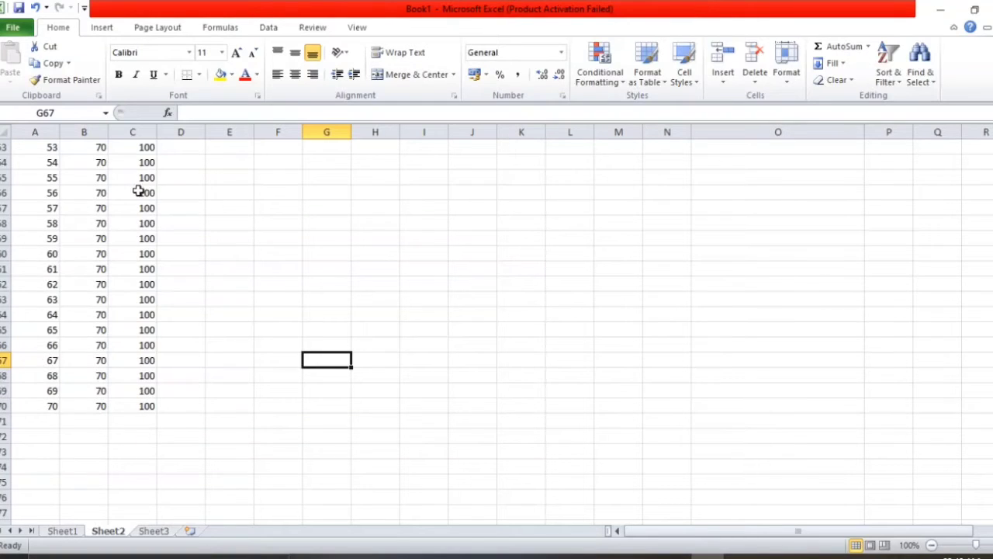
scroll(140, 233, up, 16)
scroll(150, 253, up, 2)
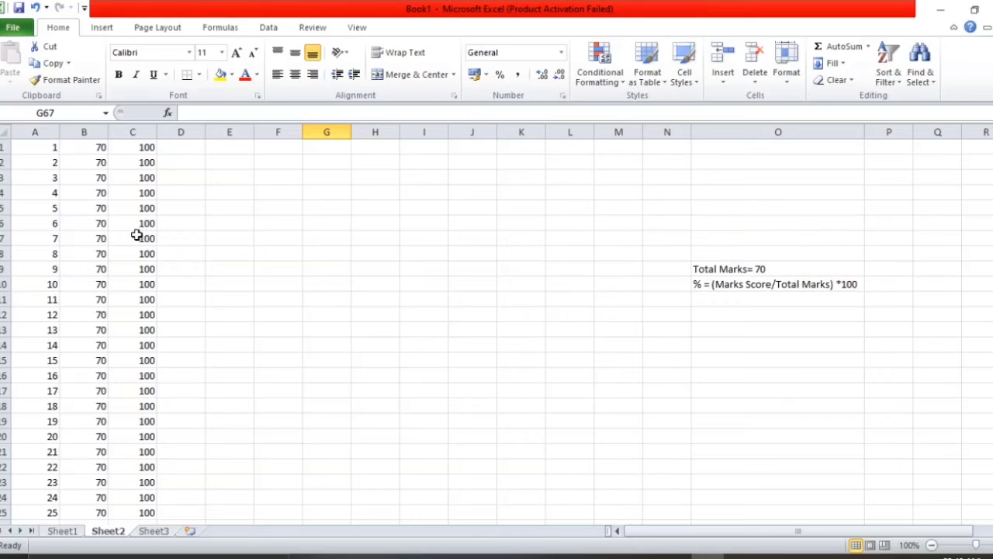
Enter the percentage formula =A:A/B:B*C:C in cell D1.
click(191, 147)
double_click(190, 146)
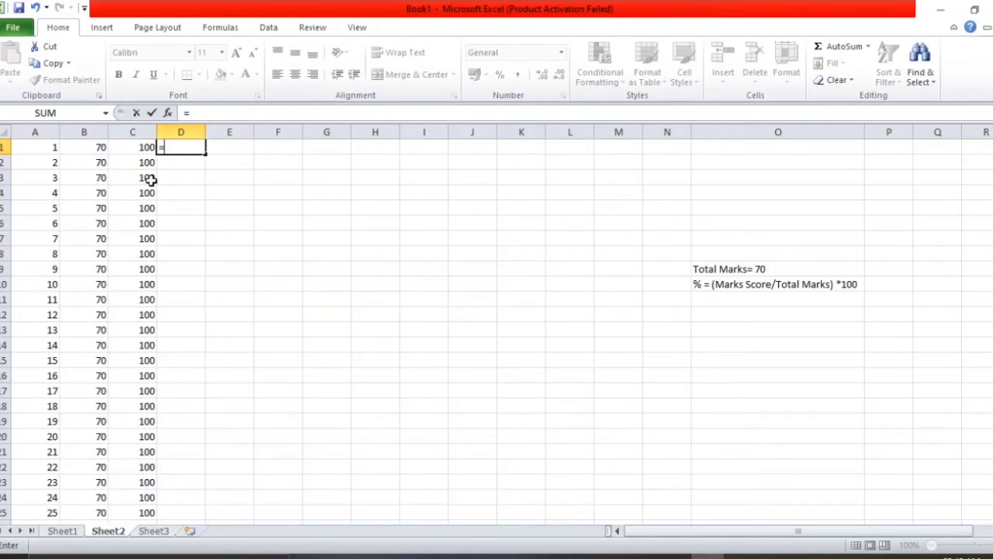
click(37, 132)
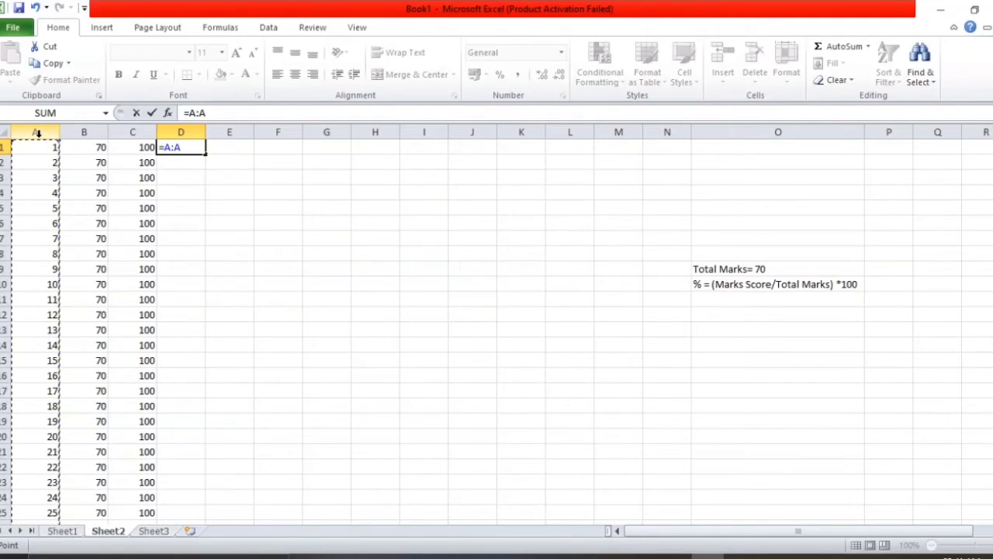
text(/)
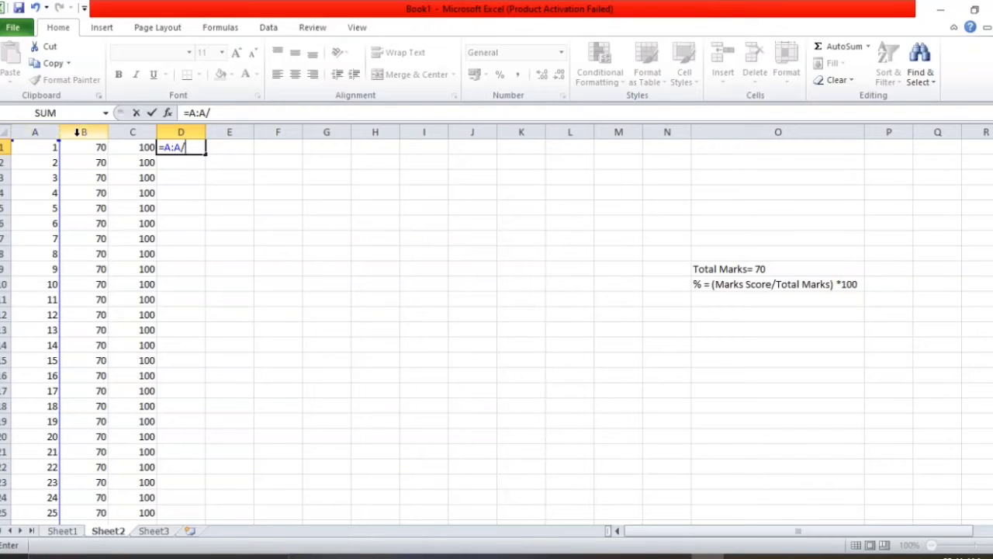
click(78, 132)
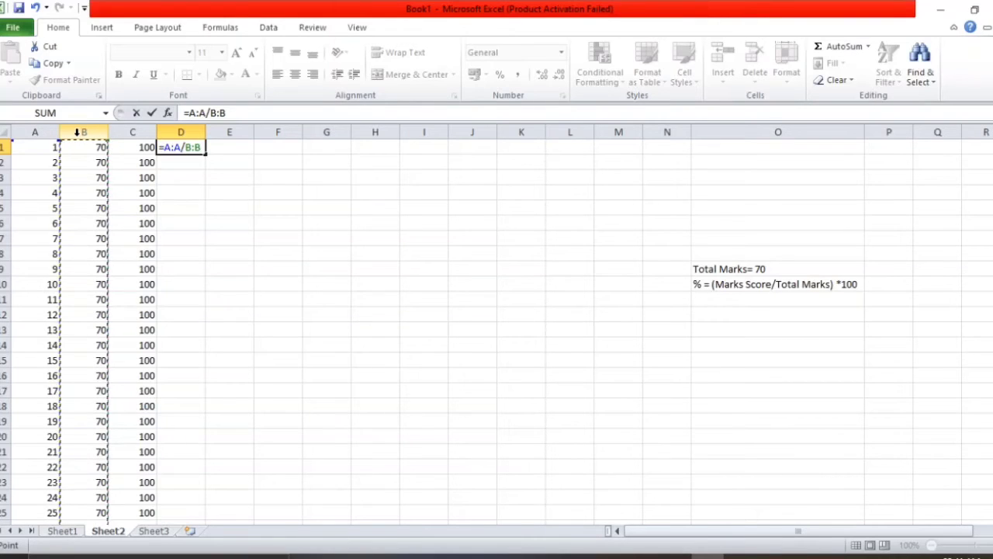
text(*)
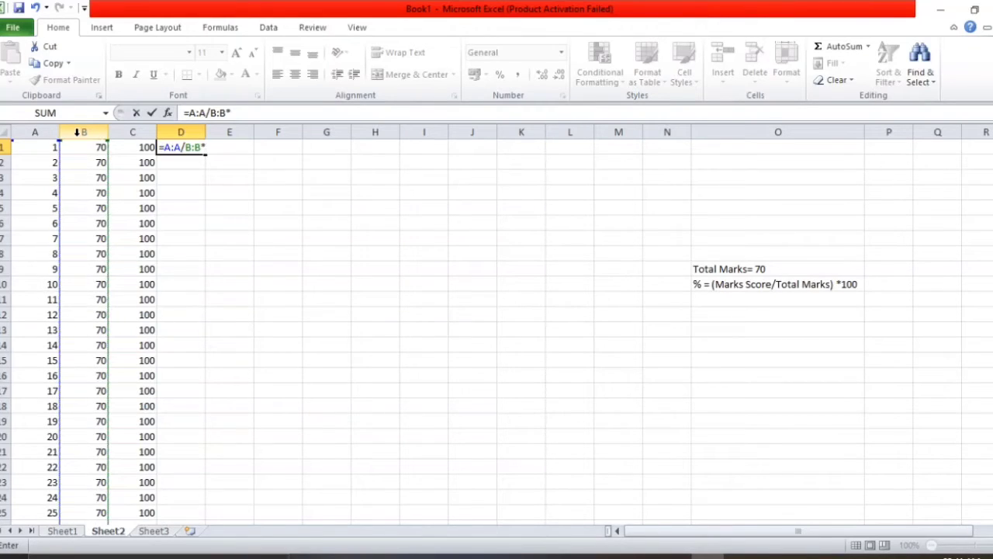
click(127, 132)
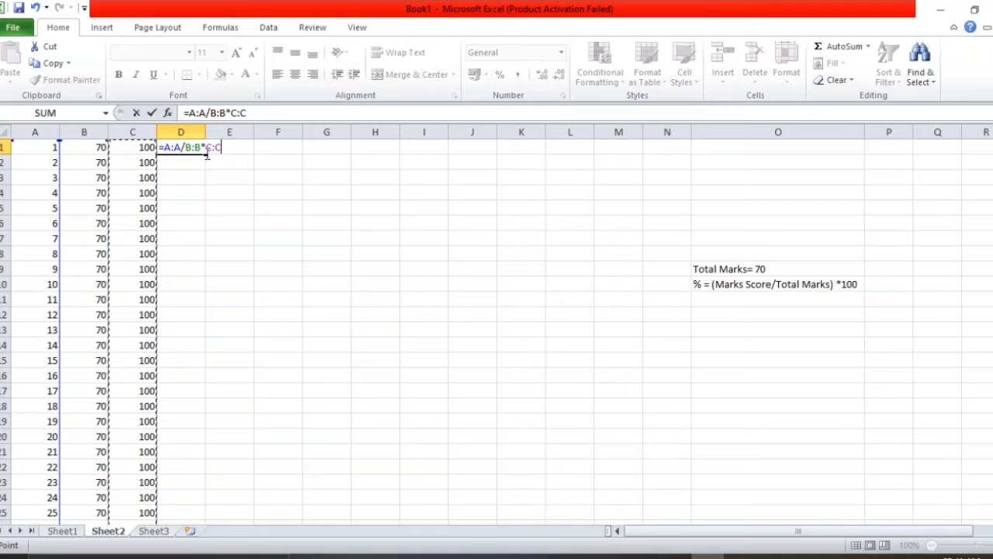
key(Return)
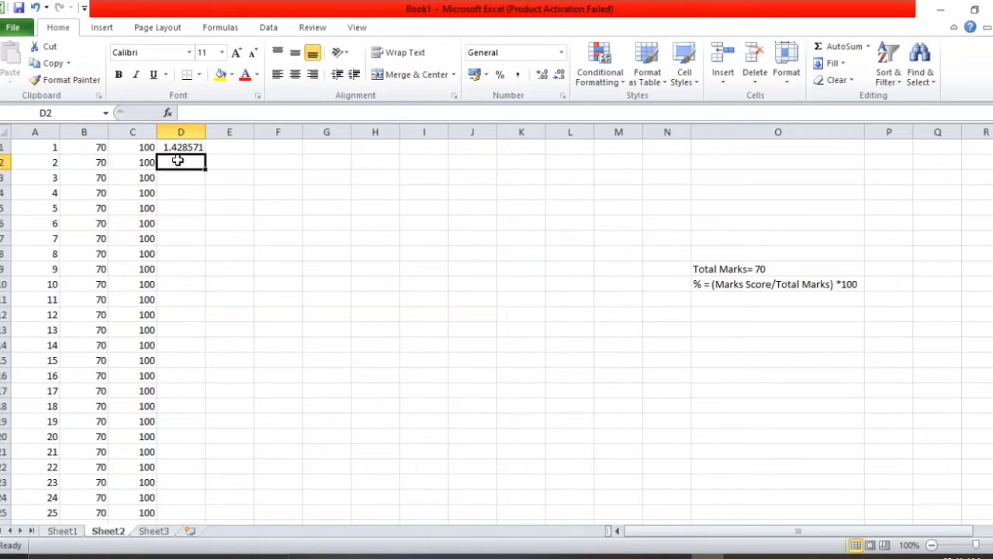
Copy the percentage formula from D1 down column D through row 70.
click(224, 148)
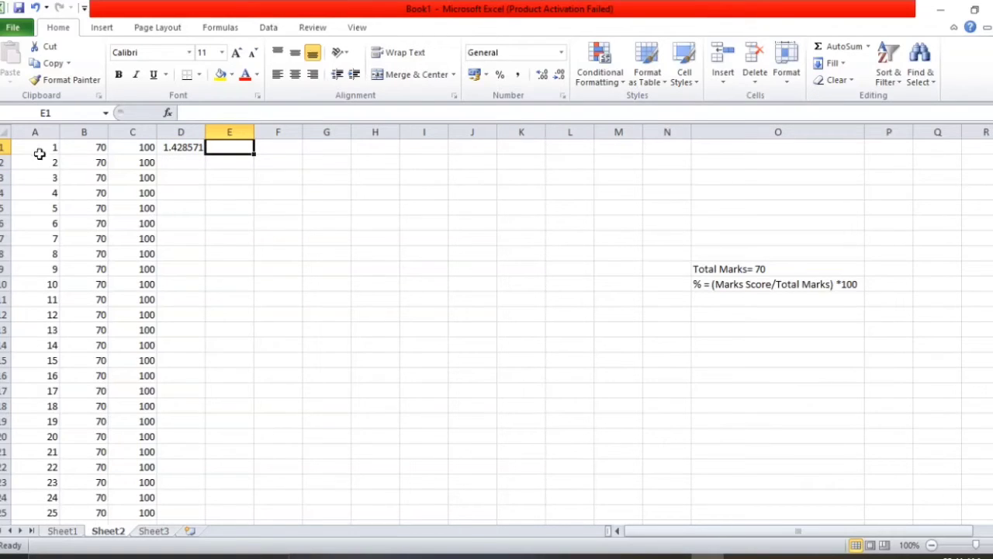
click(183, 149)
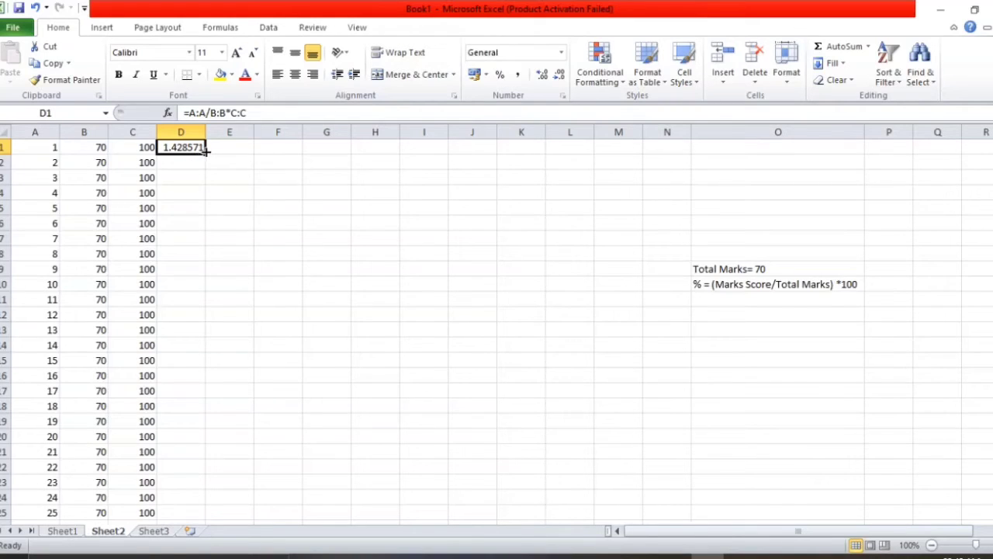
drag(205, 152, 191, 492)
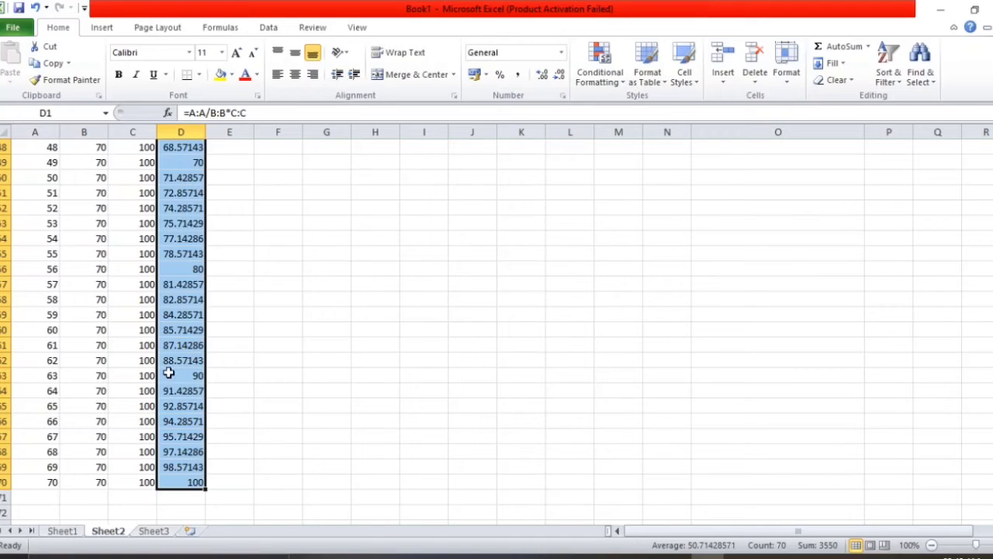
Format the percentages in D1:D70 as Number with 2 decimal places.
right_click(184, 326)
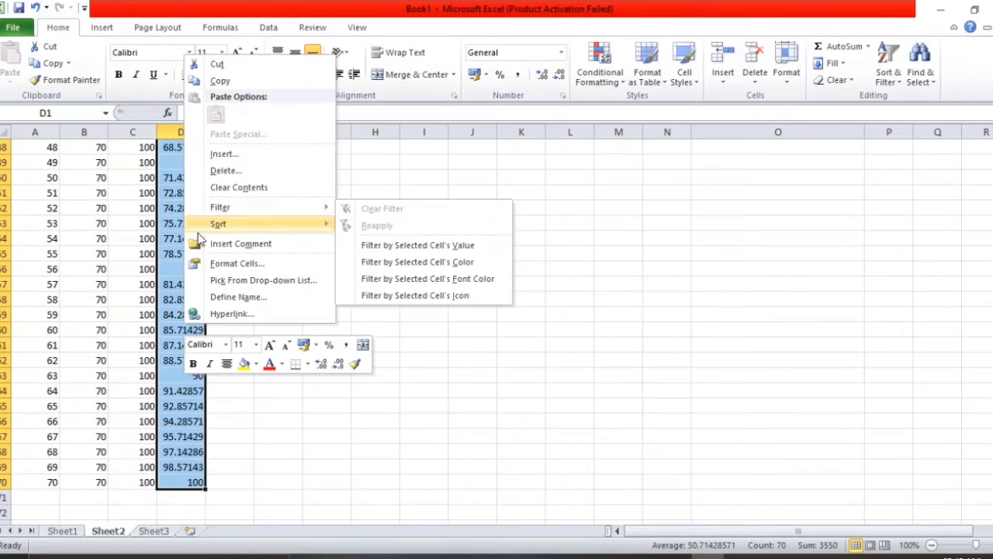
click(253, 263)
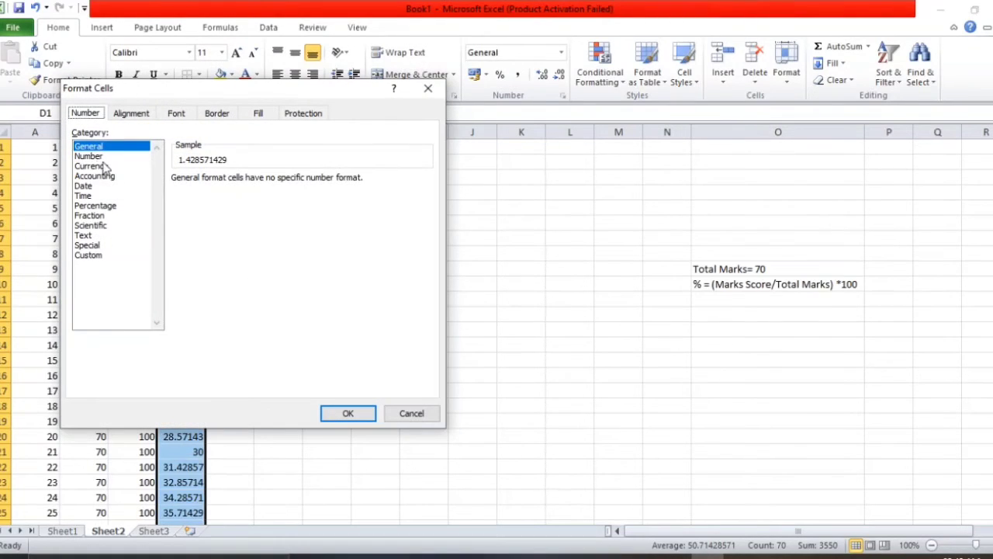
click(90, 157)
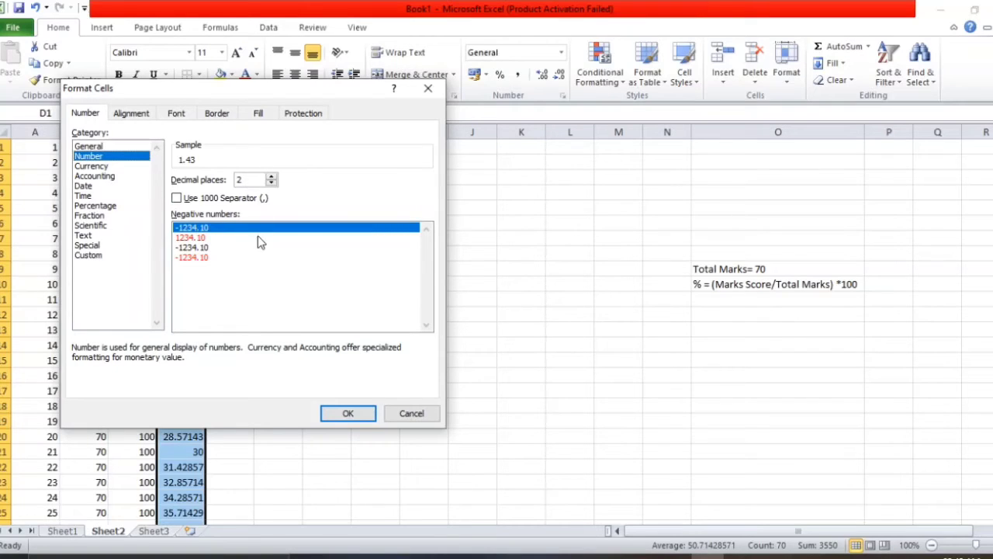
click(347, 415)
click(354, 409)
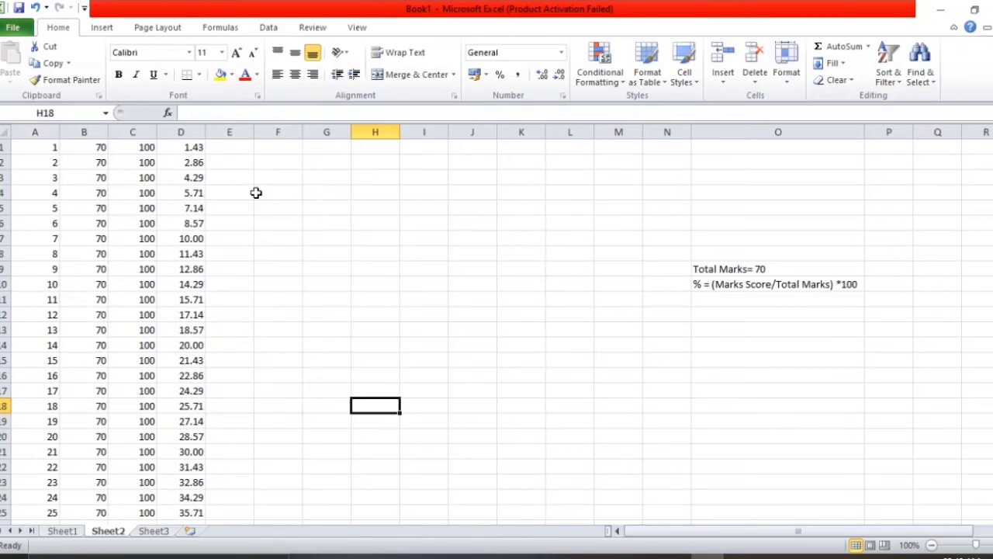
Inspect the mark in A14 and the matching percentage in D14 as a sample for checking the formula.
click(183, 133)
click(262, 193)
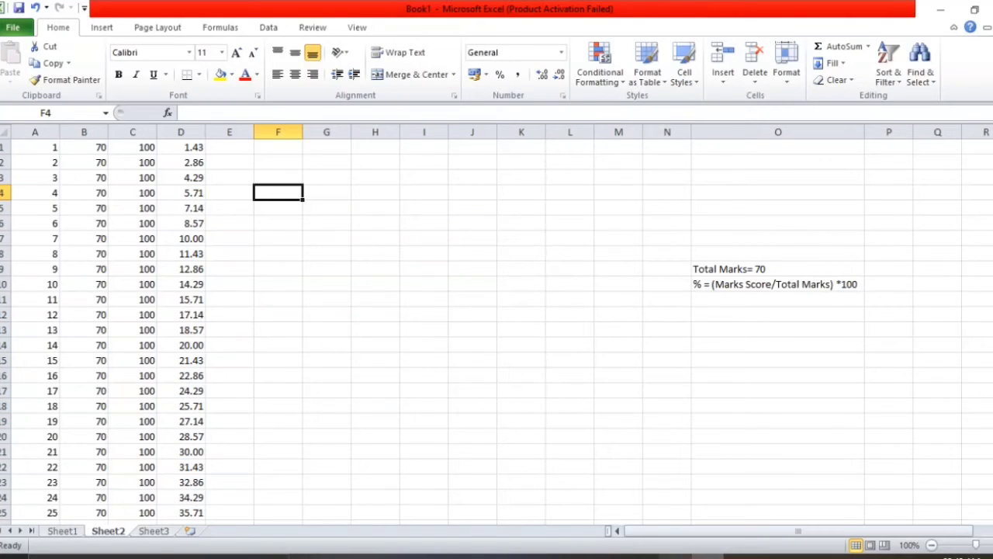
click(676, 557)
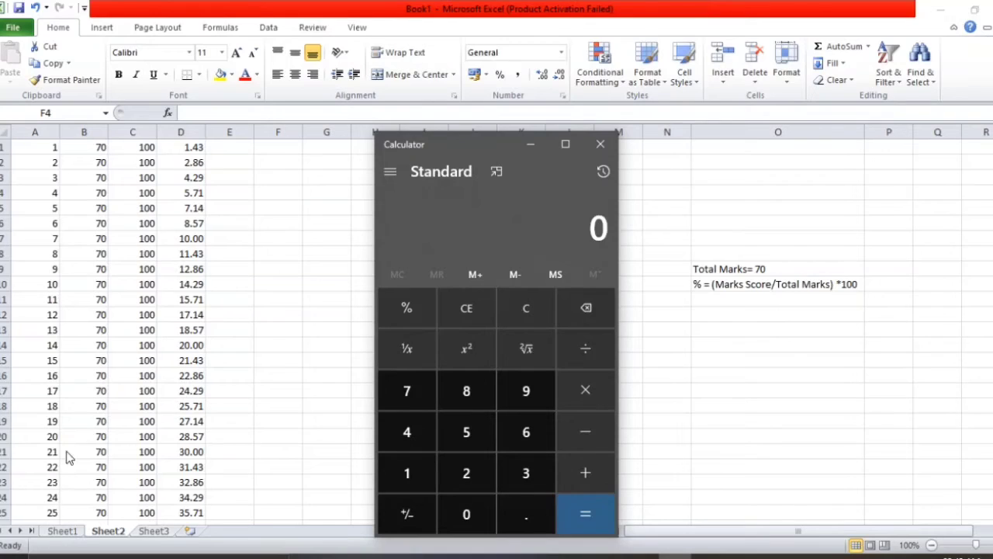
click(44, 353)
click(42, 347)
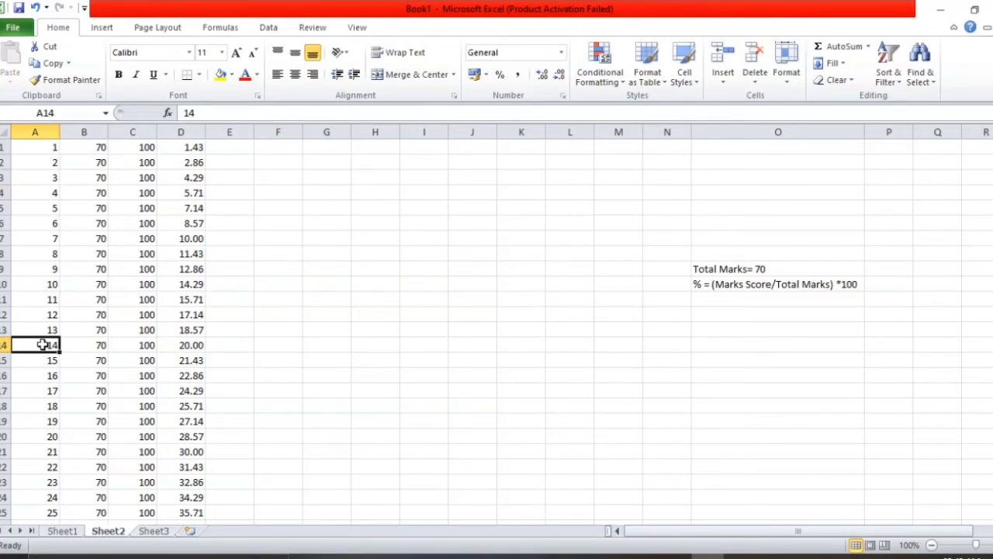
click(175, 347)
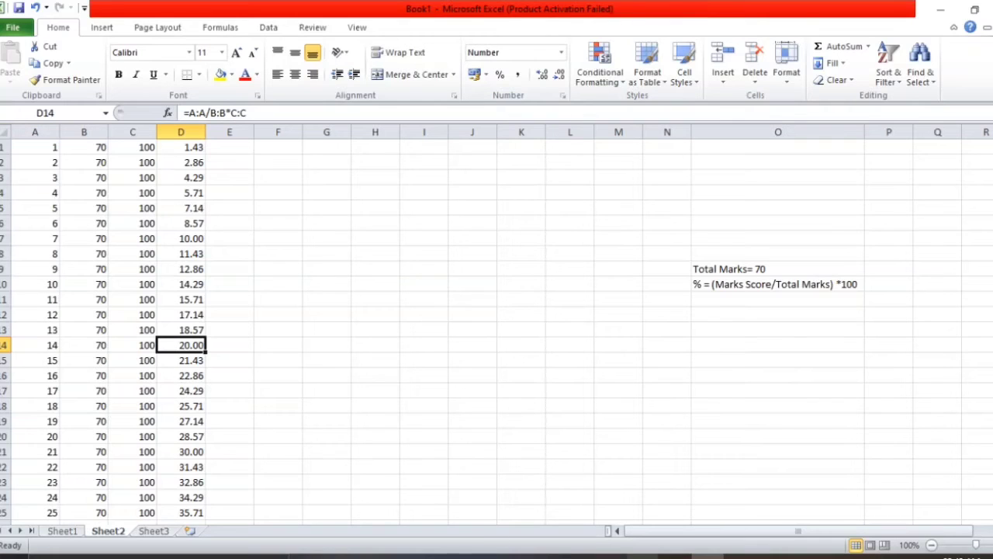
Switch to Calculator and compute 14 ÷ 70, multiplied by 100, to verify the percentage for 14 marks.
click(675, 556)
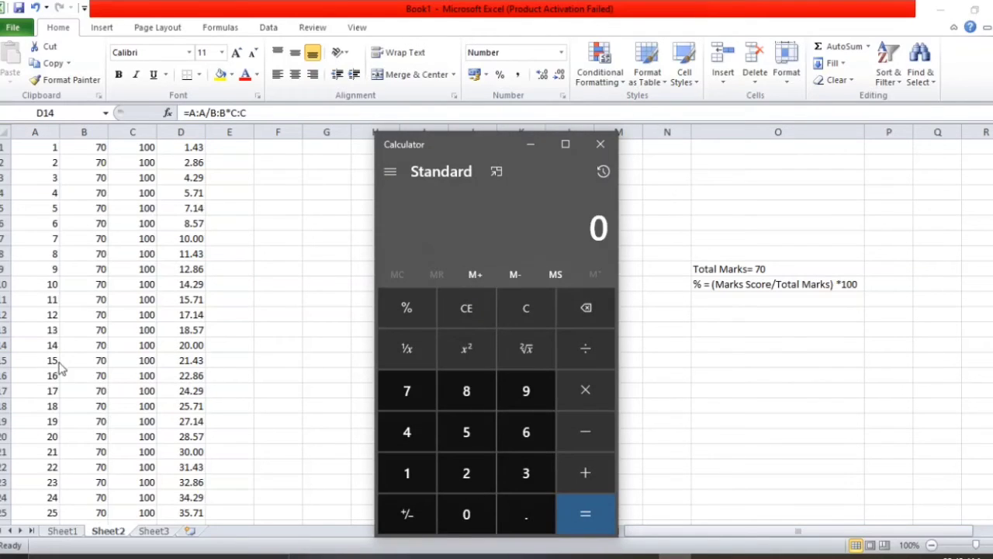
click(405, 474)
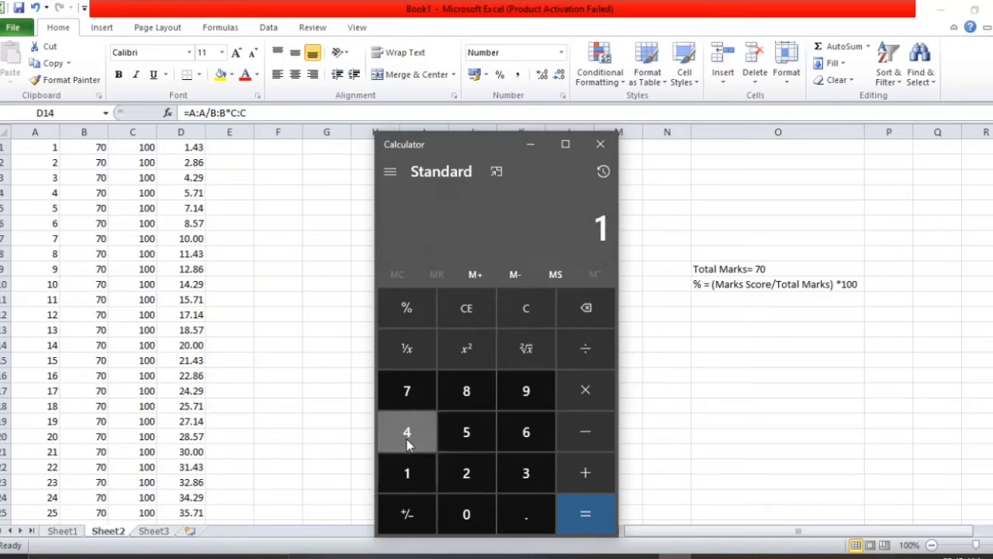
click(406, 438)
click(586, 349)
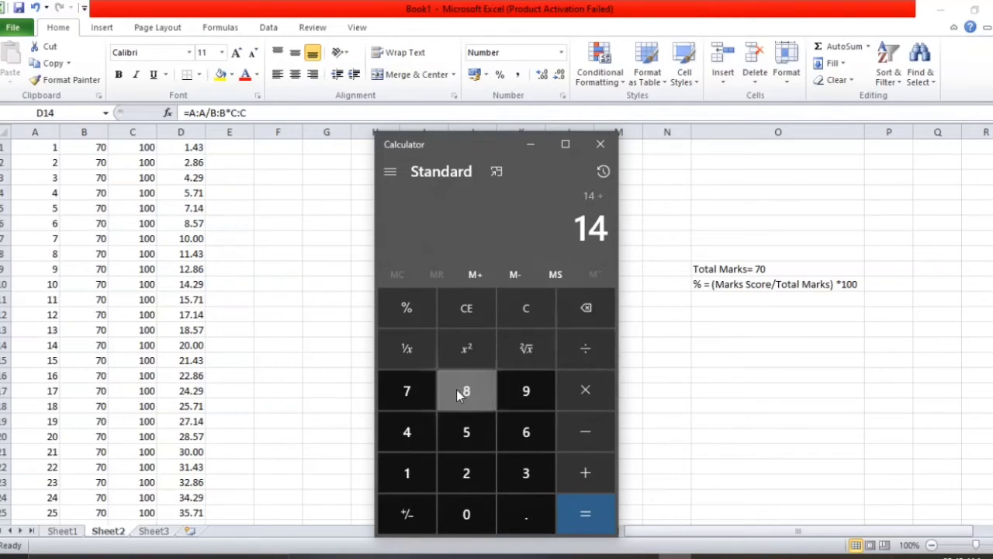
click(416, 392)
click(461, 508)
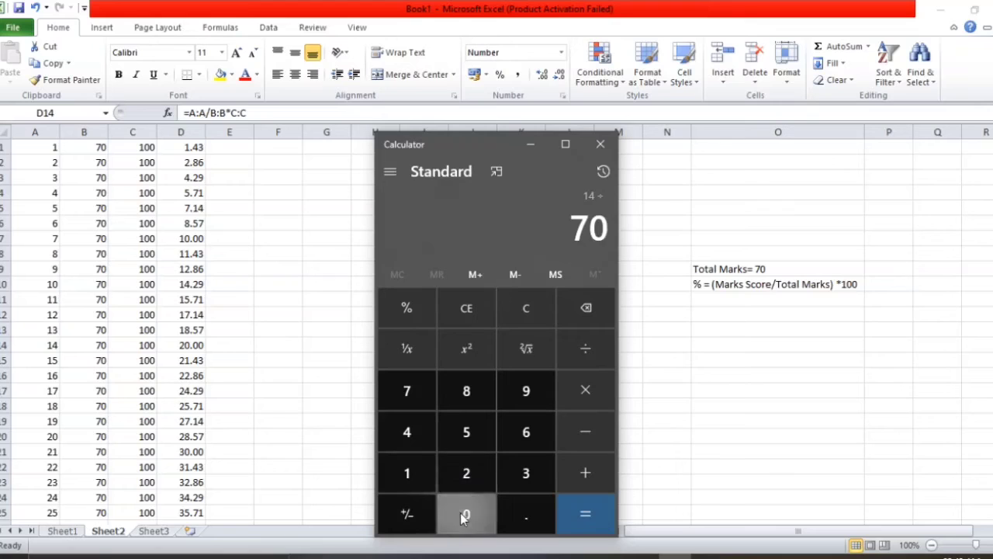
click(583, 512)
click(583, 392)
click(405, 471)
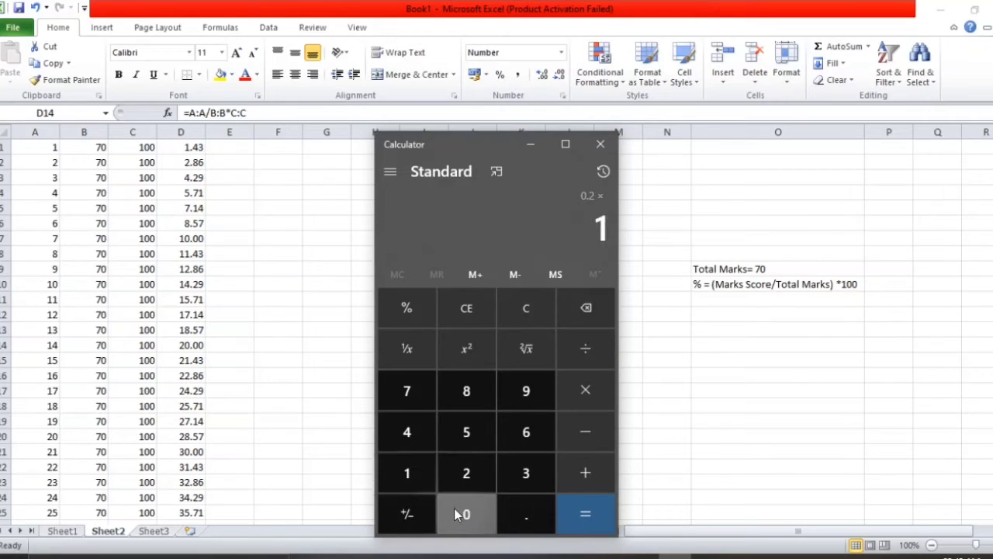
double_click(462, 511)
click(575, 515)
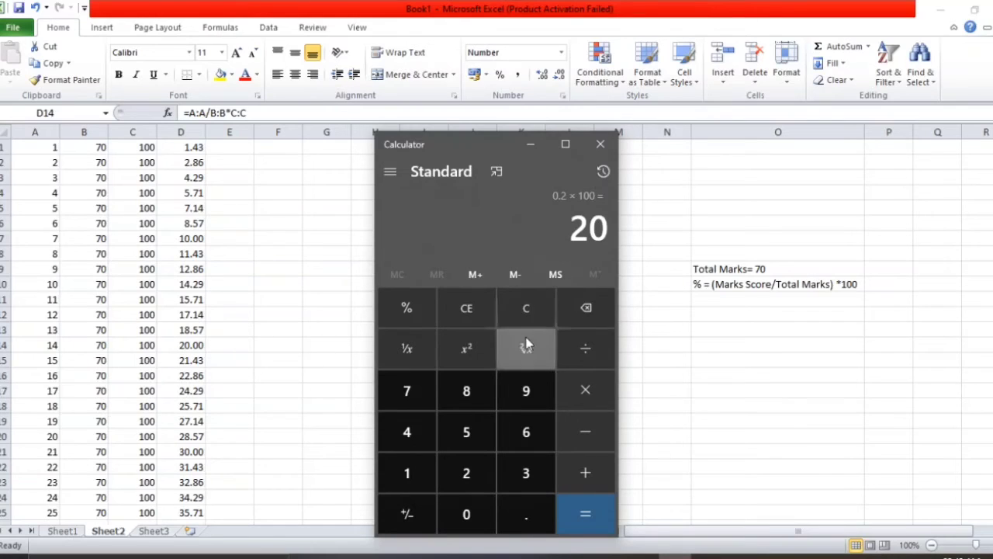
Clear the calculator, compute 18 ÷ 70 × 100 to verify the percentage for 18 marks, and return to the Excel sheet.
click(531, 311)
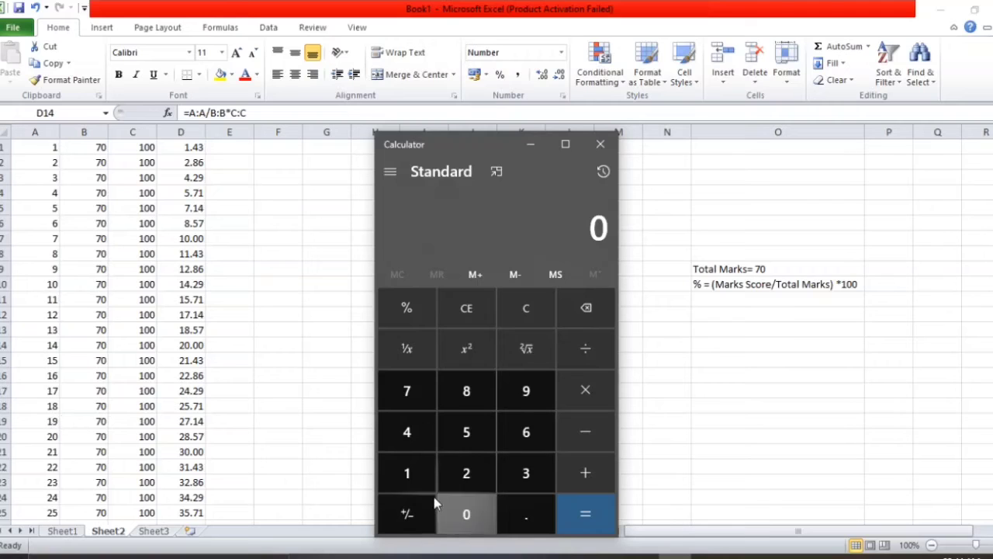
click(415, 474)
click(466, 394)
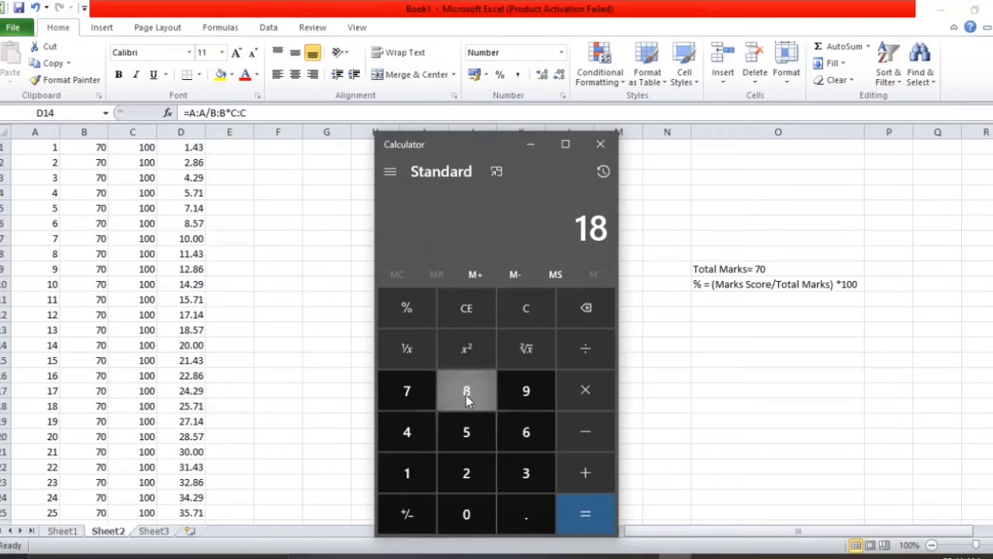
click(585, 348)
click(417, 392)
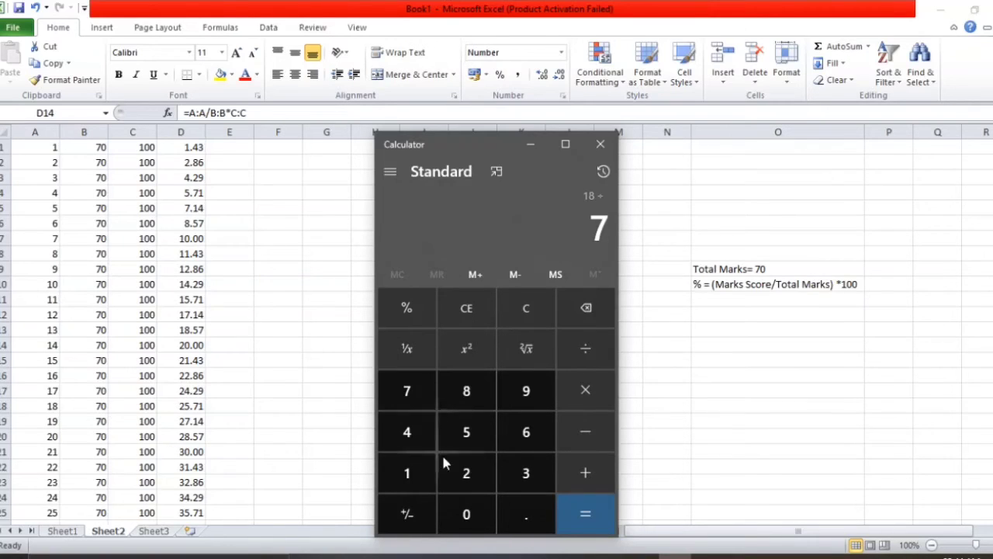
click(463, 512)
click(579, 507)
click(586, 396)
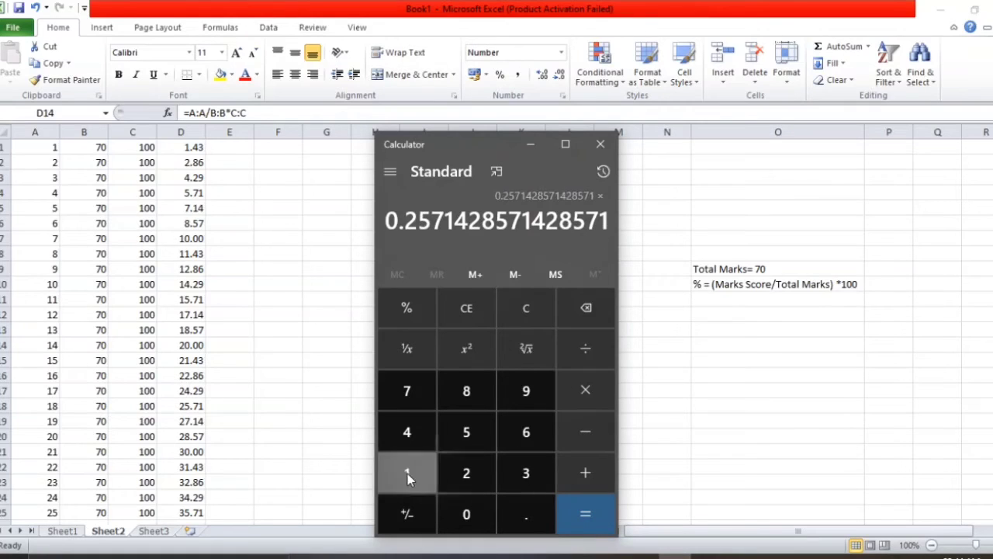
click(401, 473)
click(464, 514)
click(465, 514)
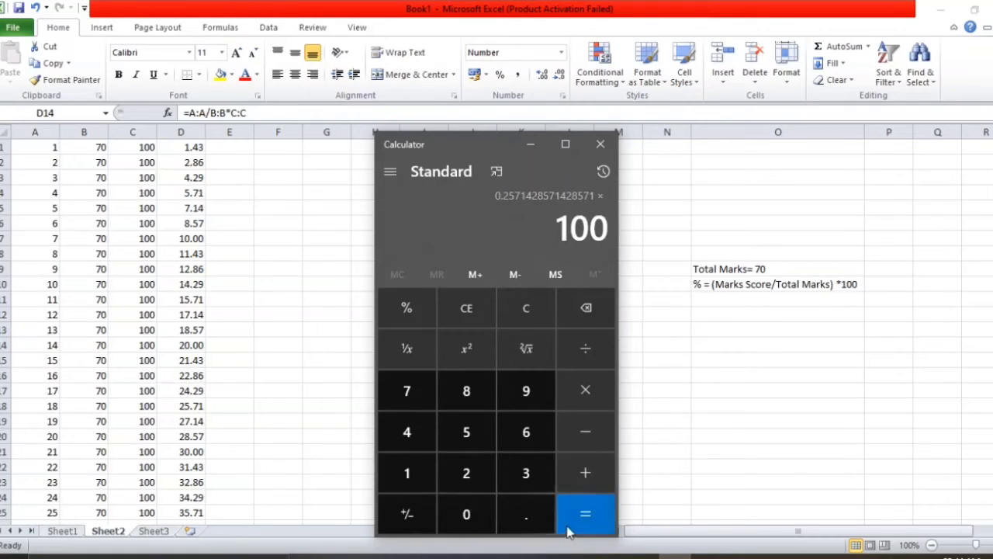
click(585, 516)
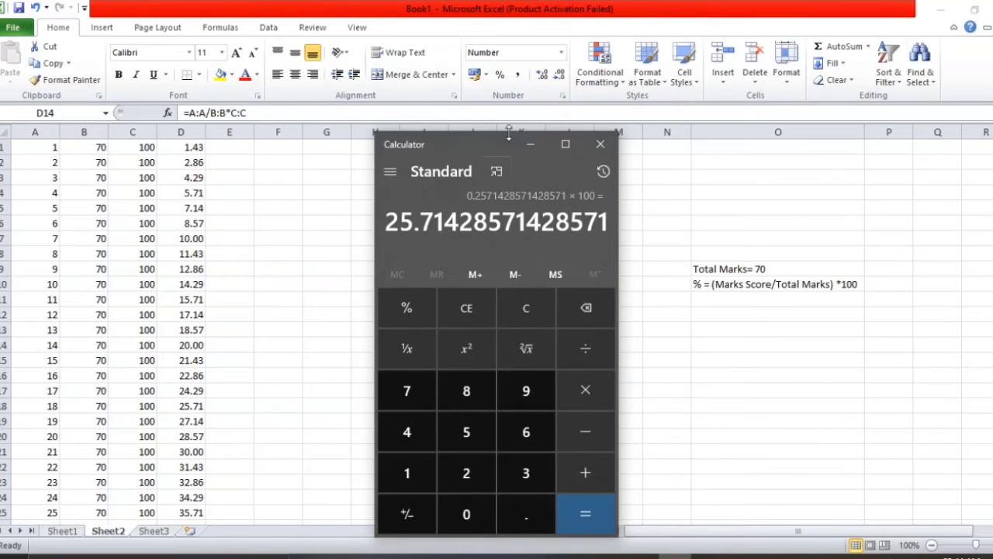
click(529, 145)
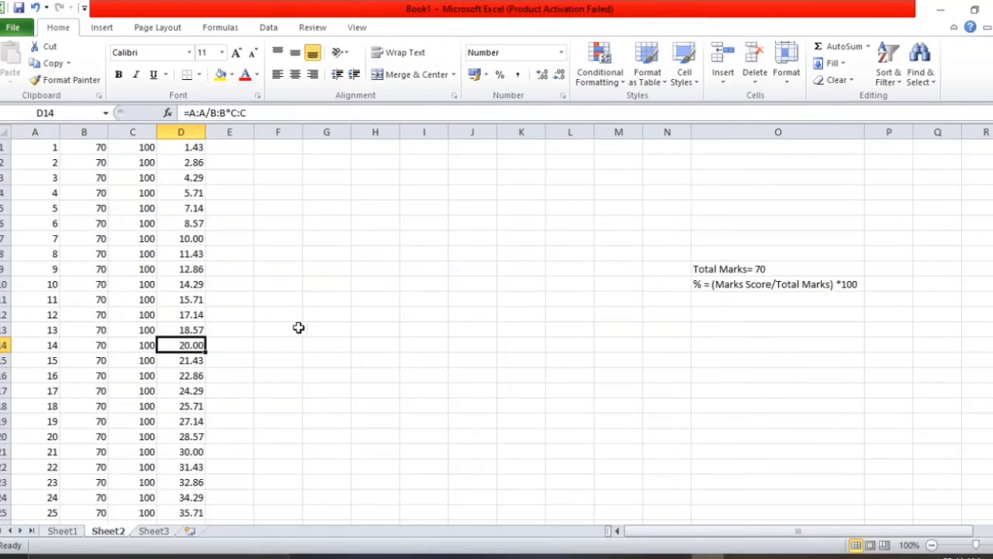
click(404, 433)
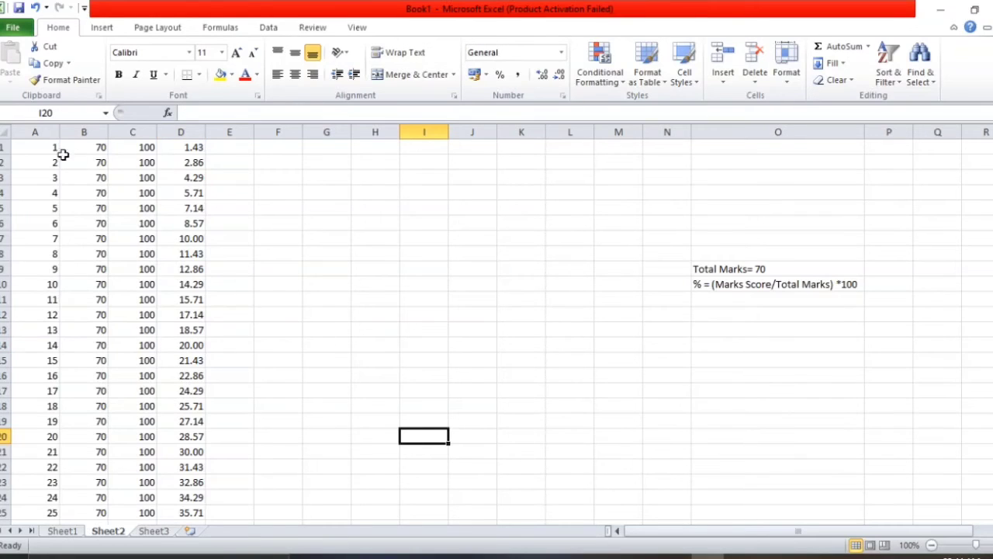
Copy the range A1:D70 and paste it as a table into the blank Word document.
drag(40, 147, 187, 345)
drag(190, 438, 189, 555)
key(ctrl+c)
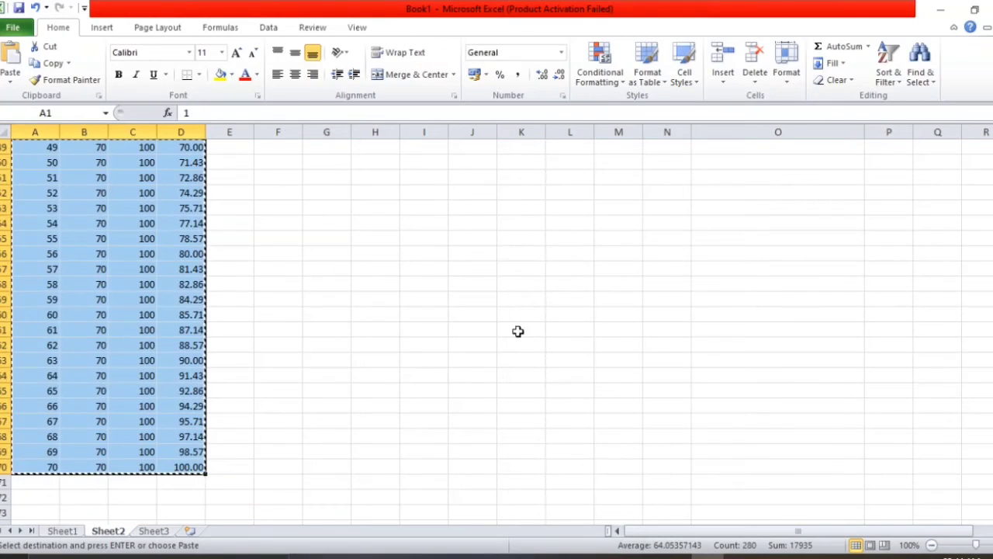
key(alt+Tab)
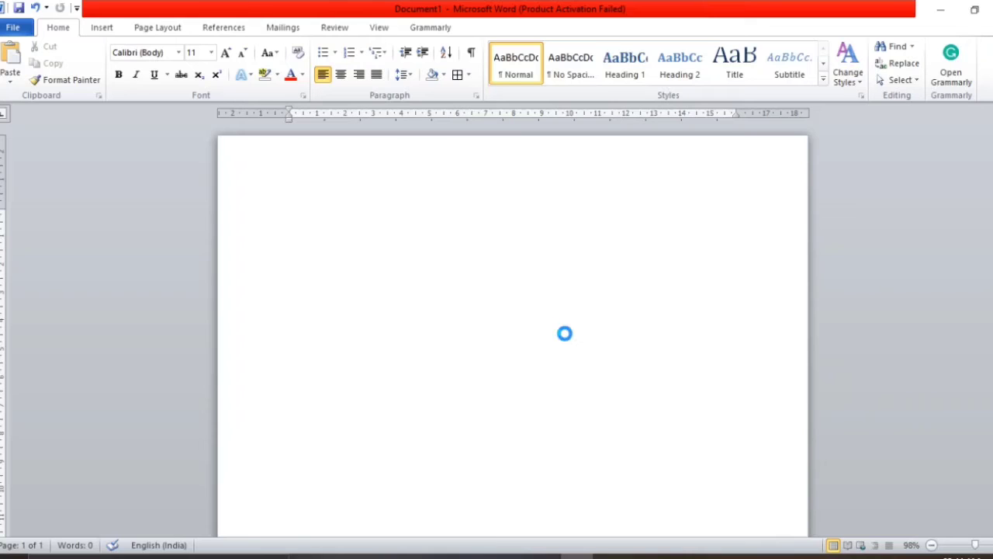
key(ctrl+v)
scroll(547, 290, up, 6)
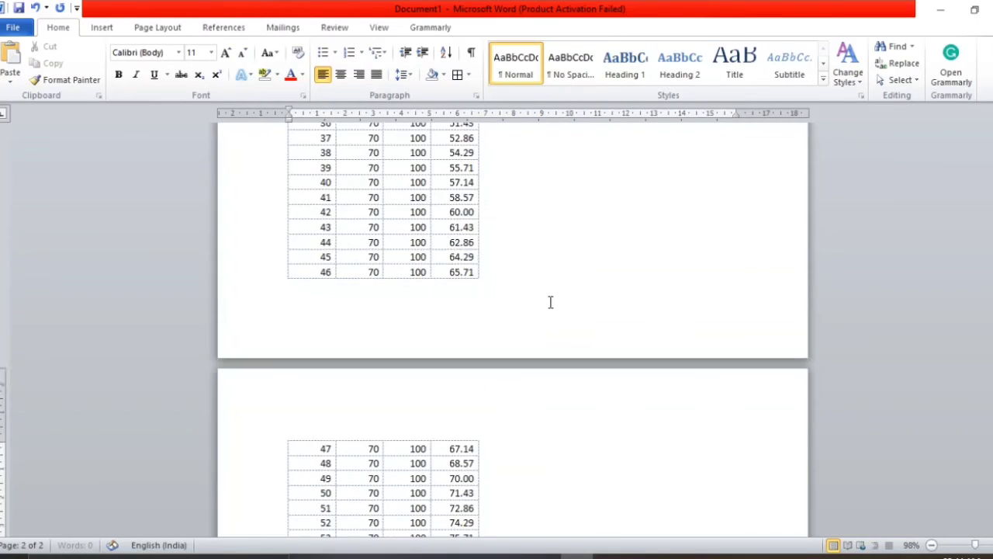
scroll(550, 302, up, 8)
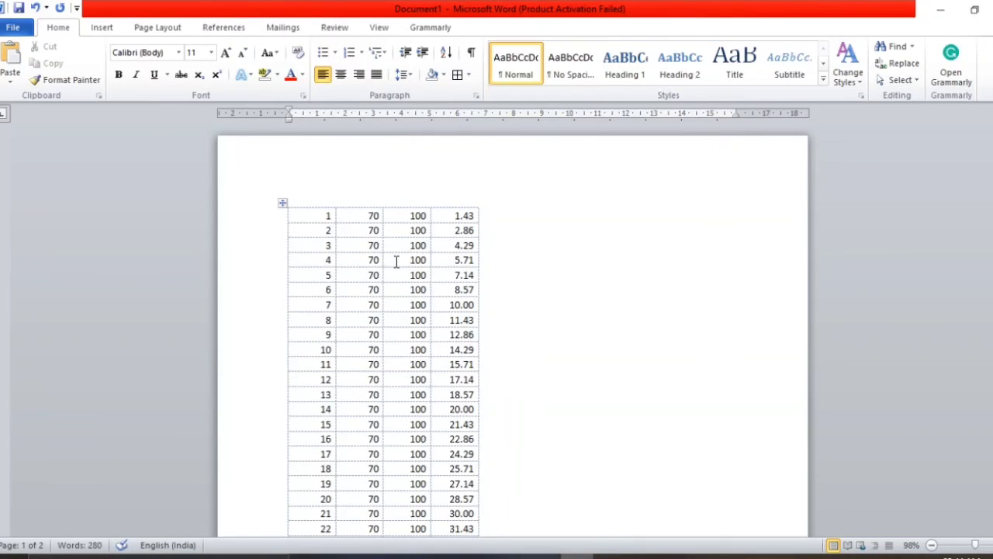
Apply All Borders to the entire pasted table.
click(281, 202)
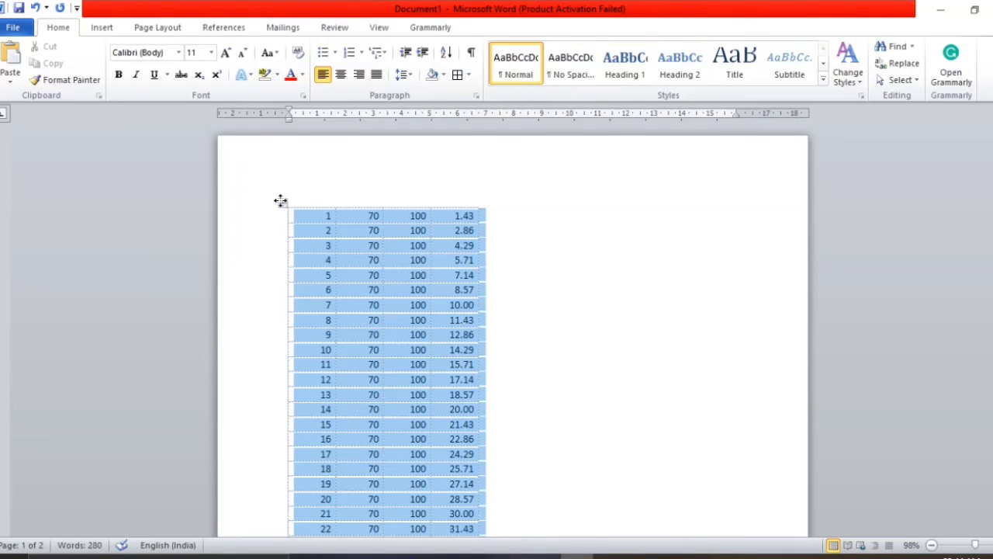
click(469, 76)
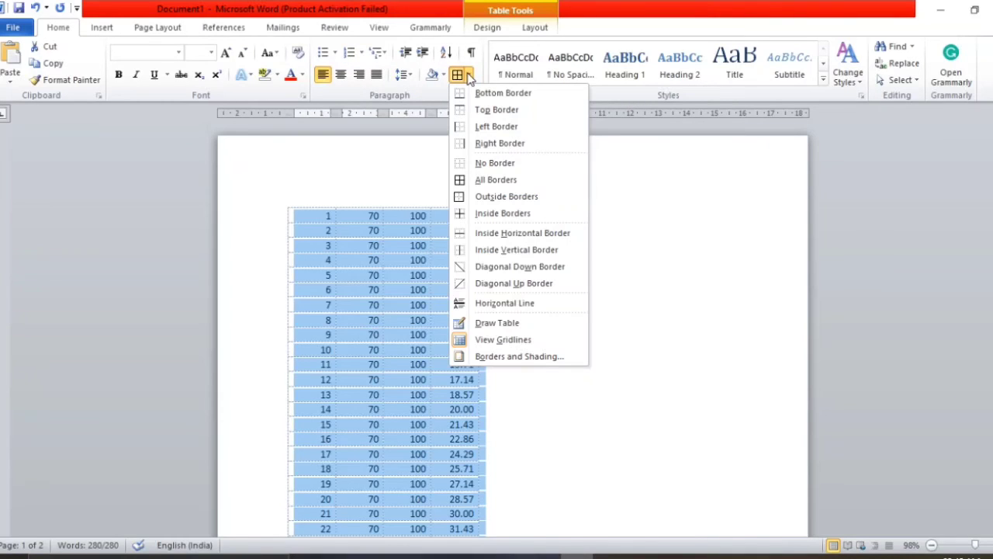
click(498, 178)
click(551, 346)
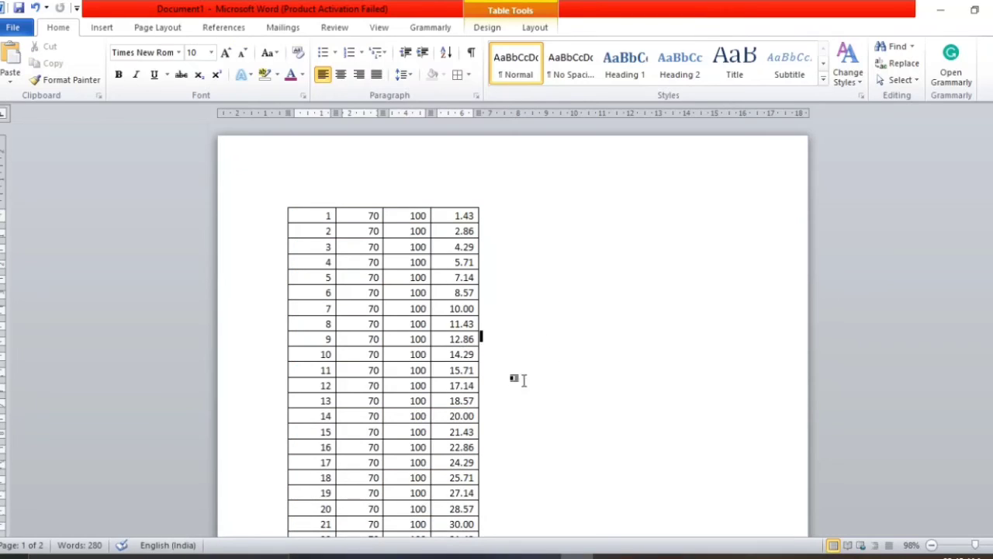
Delete the two middle table columns holding the repeated 70 and 100 values.
drag(355, 211, 396, 500)
click(381, 221)
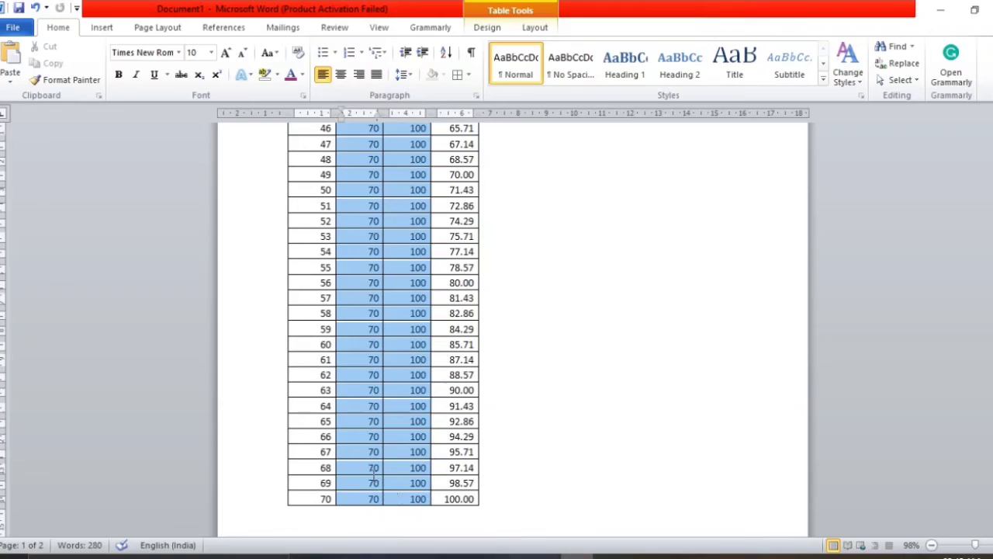
right_click(378, 413)
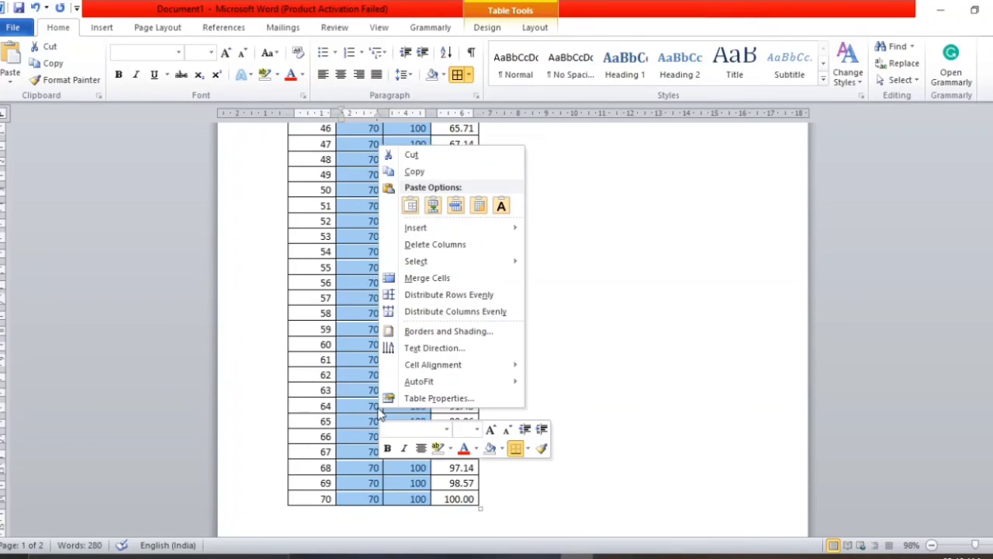
click(434, 244)
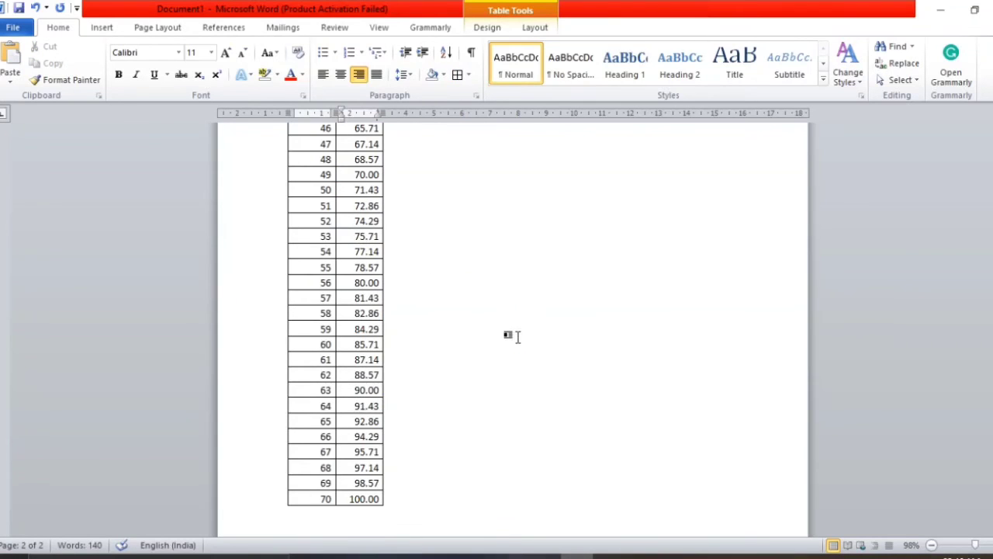
Insert a row above the first table row and enter the column headings Scores and %.
scroll(520, 342, up, 15)
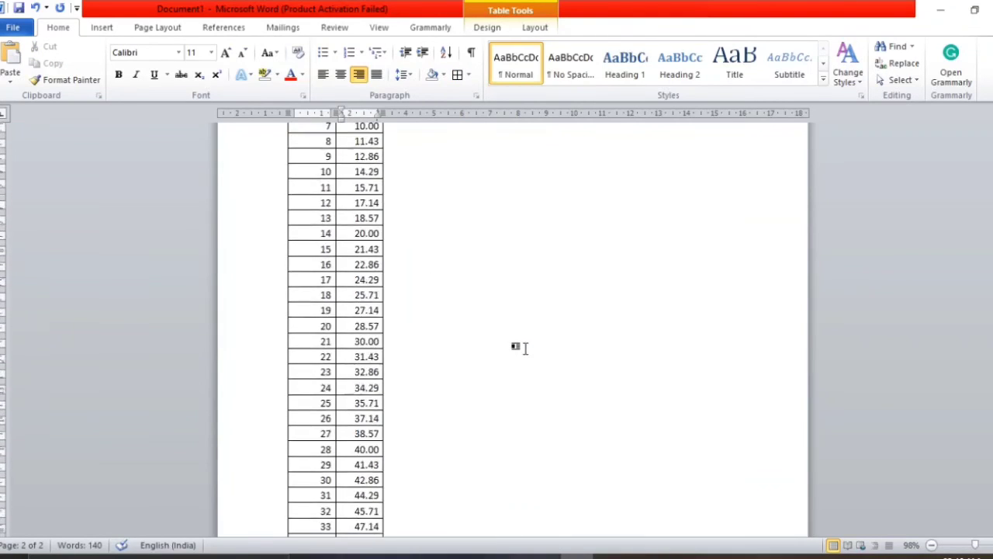
scroll(525, 348, up, 4)
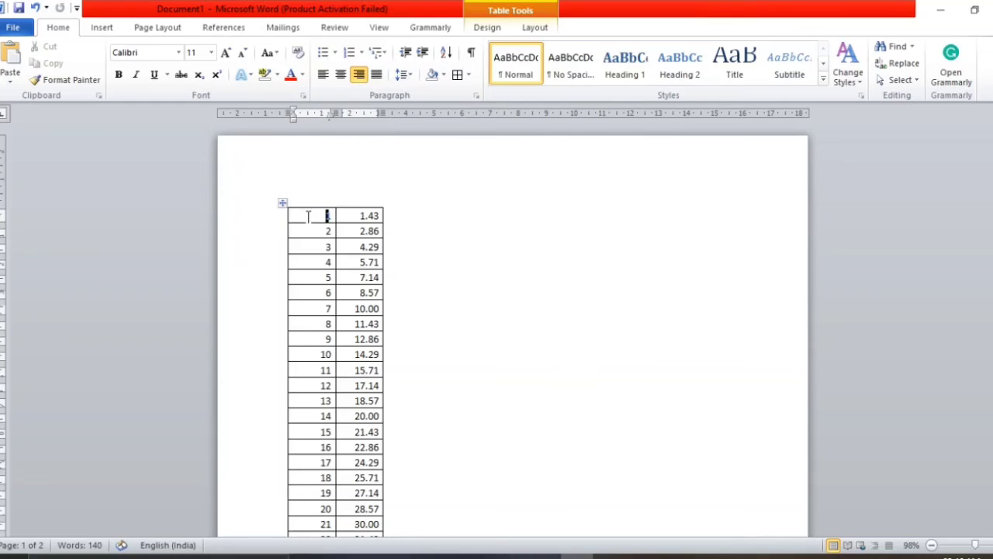
right_click(308, 217)
mouse_move(360, 270)
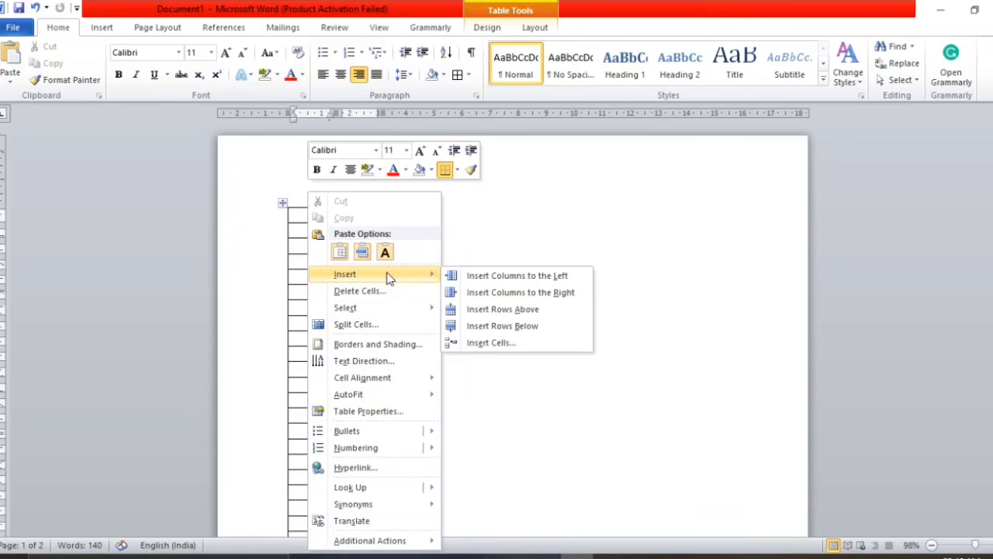
click(503, 310)
text(S)
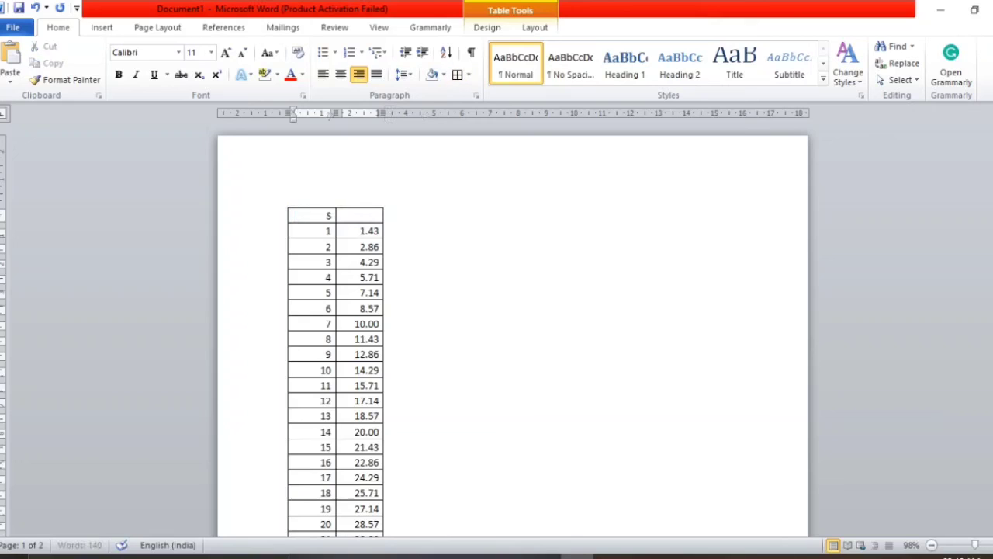
text(cores )
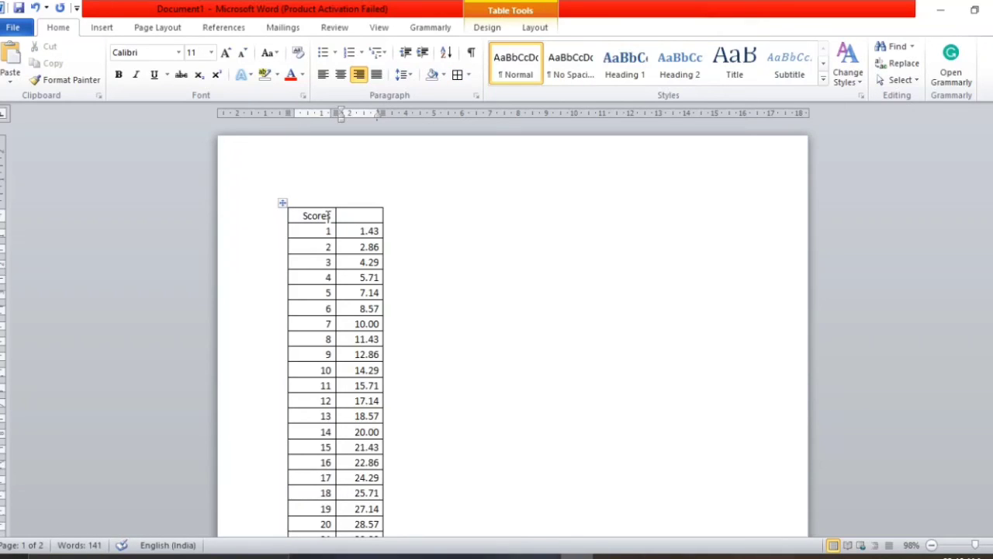
text(%)
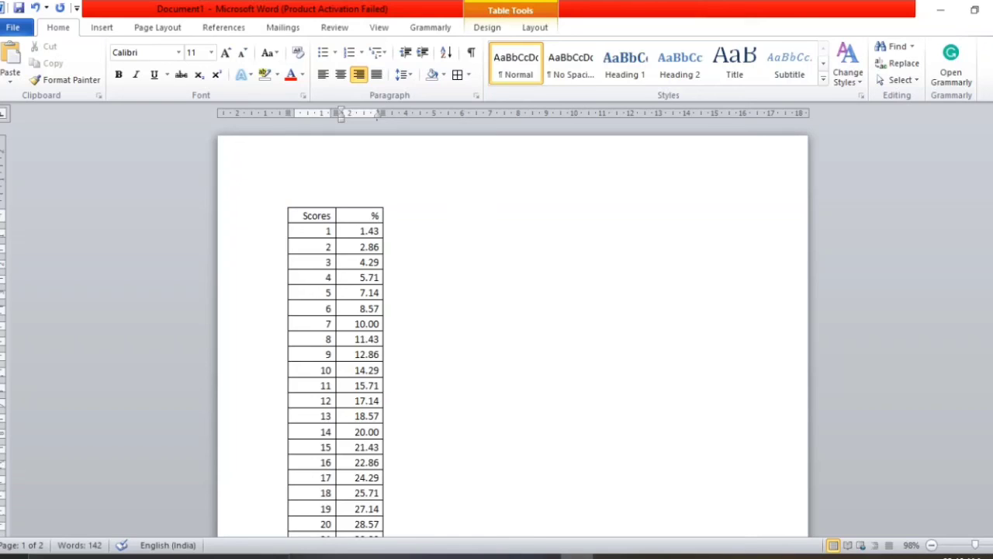
click(481, 351)
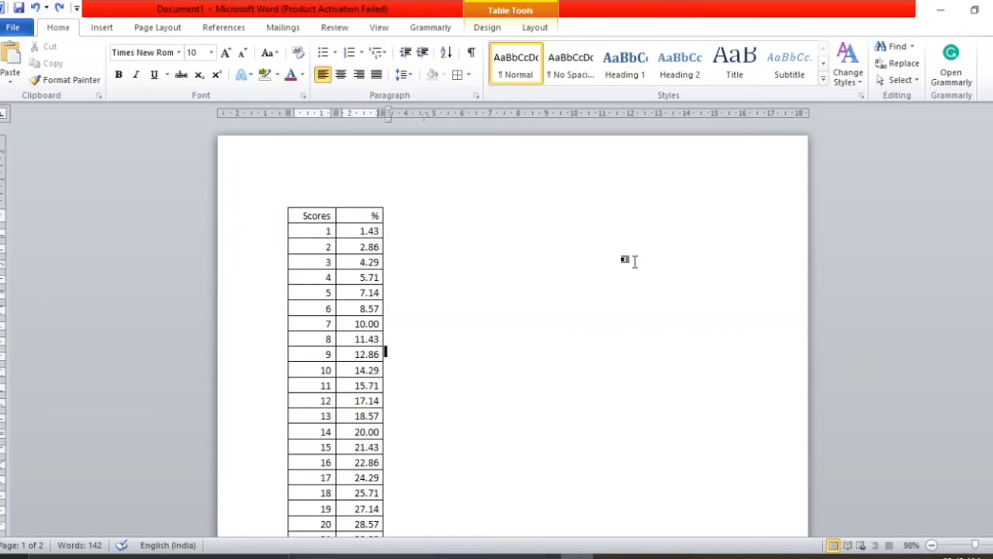
Set the Scores and % heading row to repeat at the start of the table on every page.
scroll(633, 260, down, 1)
scroll(633, 260, down, 20)
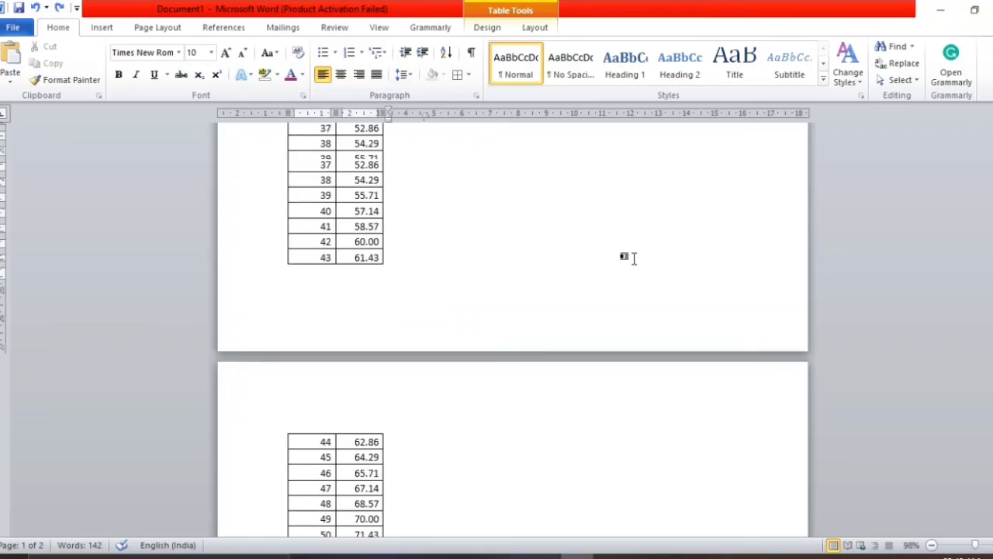
scroll(634, 258, up, 6)
scroll(567, 316, up, 4)
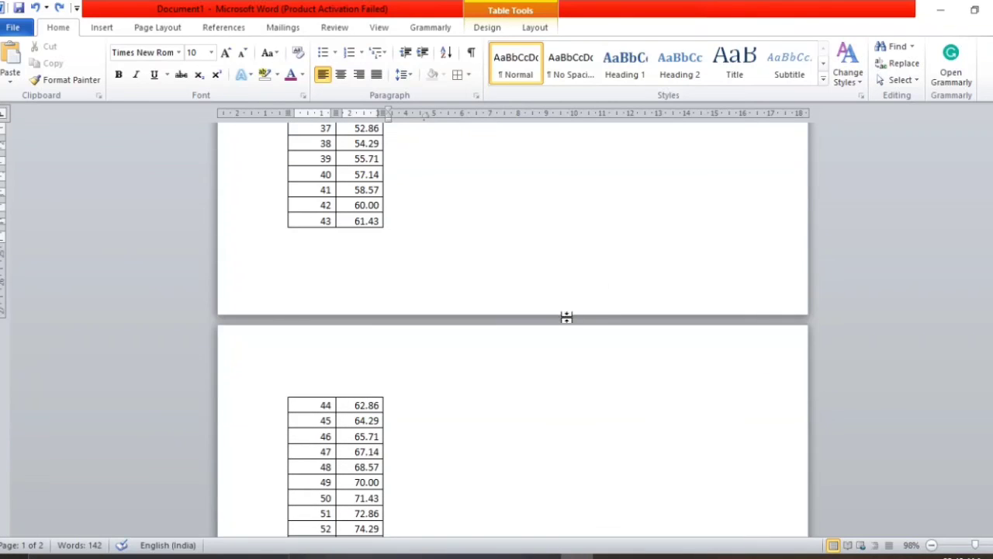
scroll(342, 434, down, 3)
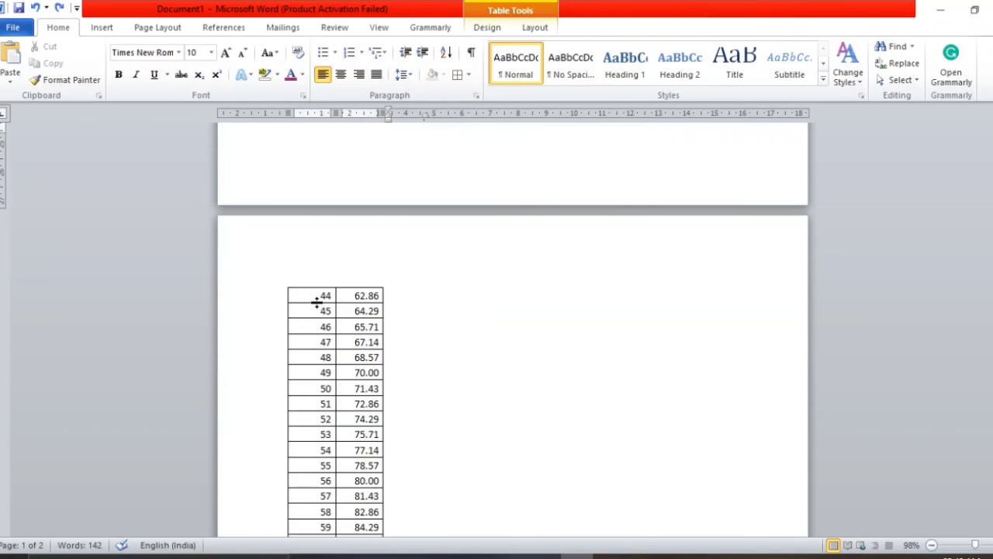
scroll(366, 295, up, 18)
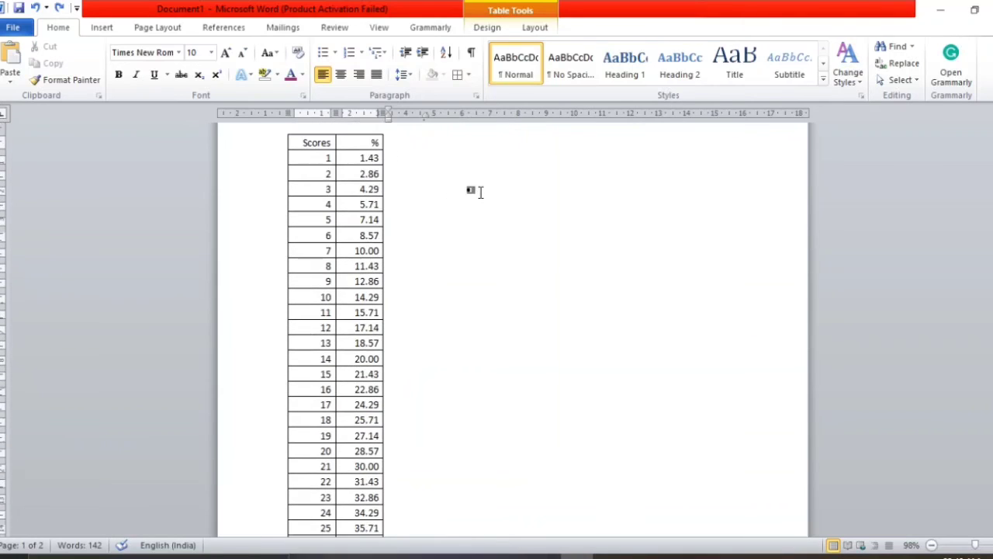
drag(297, 213, 393, 217)
click(545, 29)
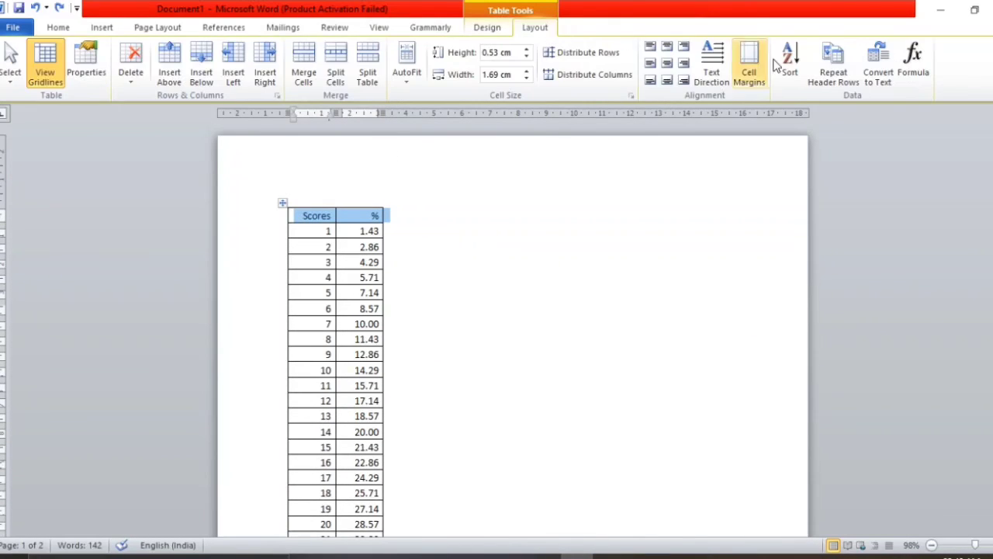
scroll(623, 336, down, 15)
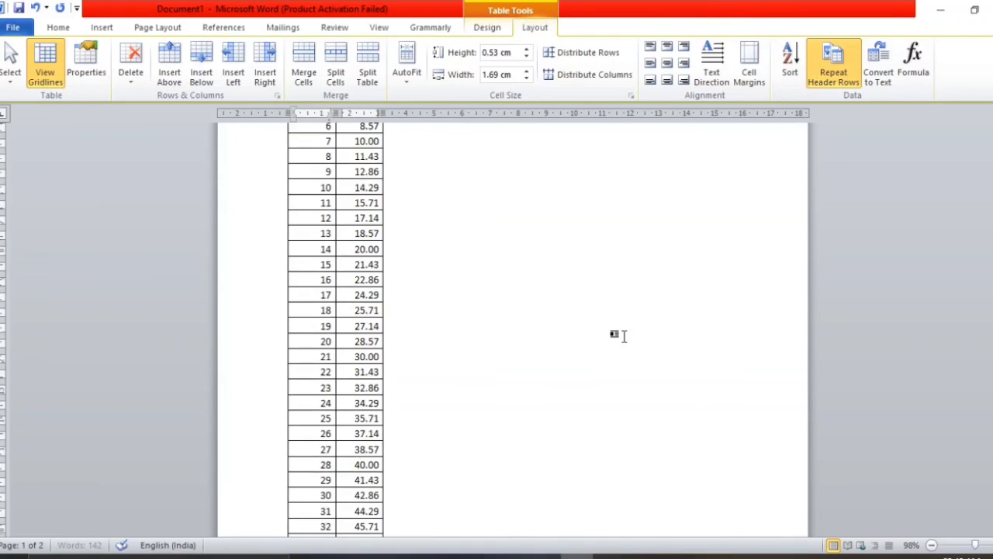
click(321, 307)
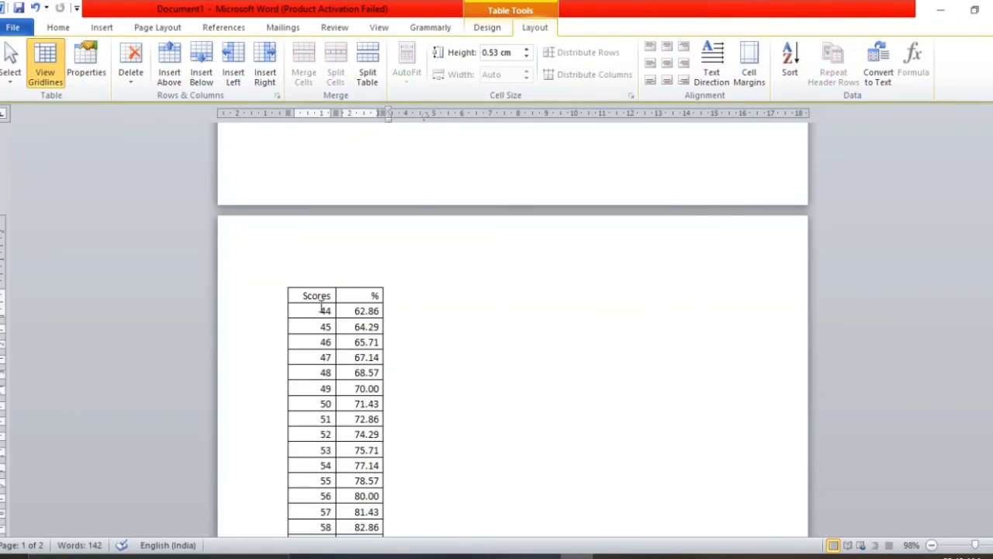
scroll(393, 304, down, 10)
scroll(381, 346, up, 8)
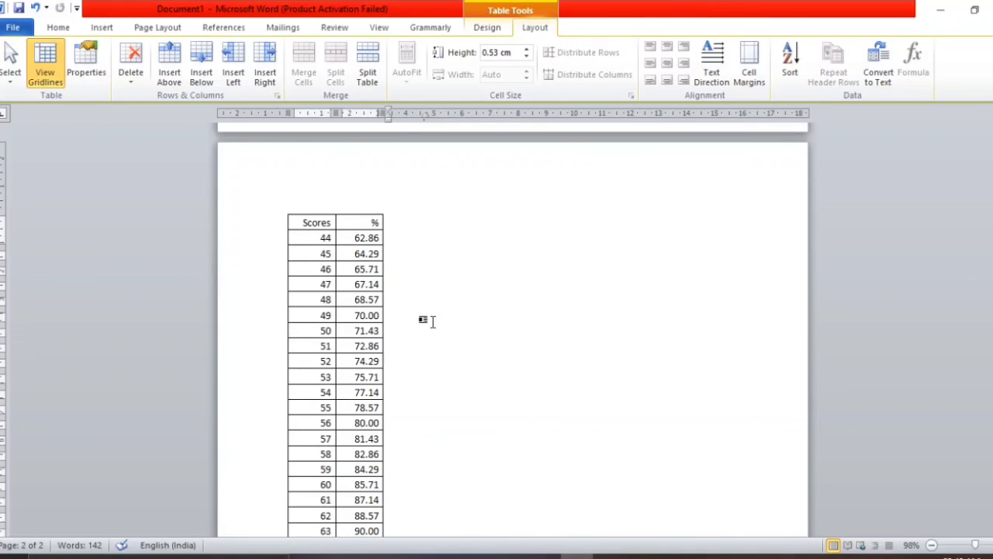
Lay out the entire Scores/% table in three page columns, then deselect it and check the result.
scroll(434, 322, up, 6)
scroll(435, 321, up, 10)
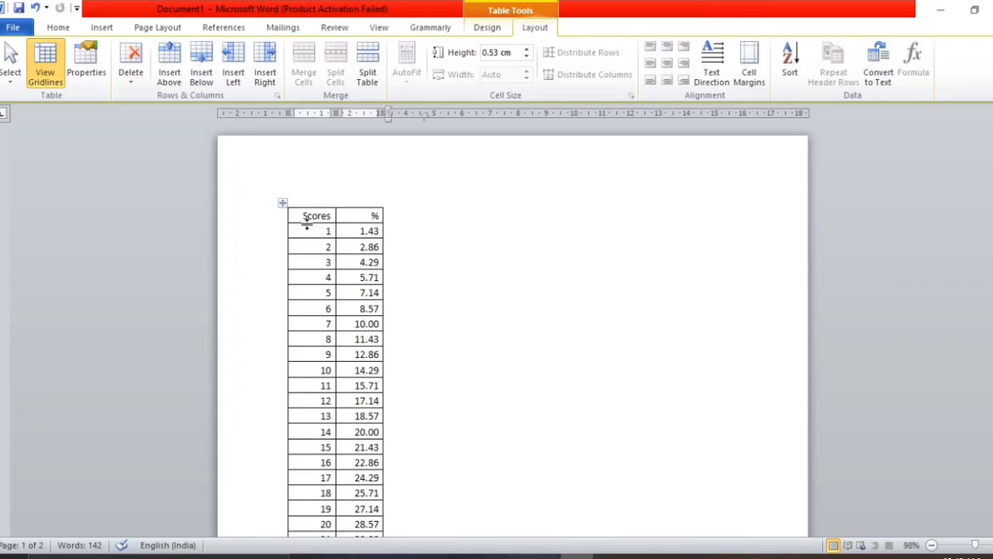
click(283, 203)
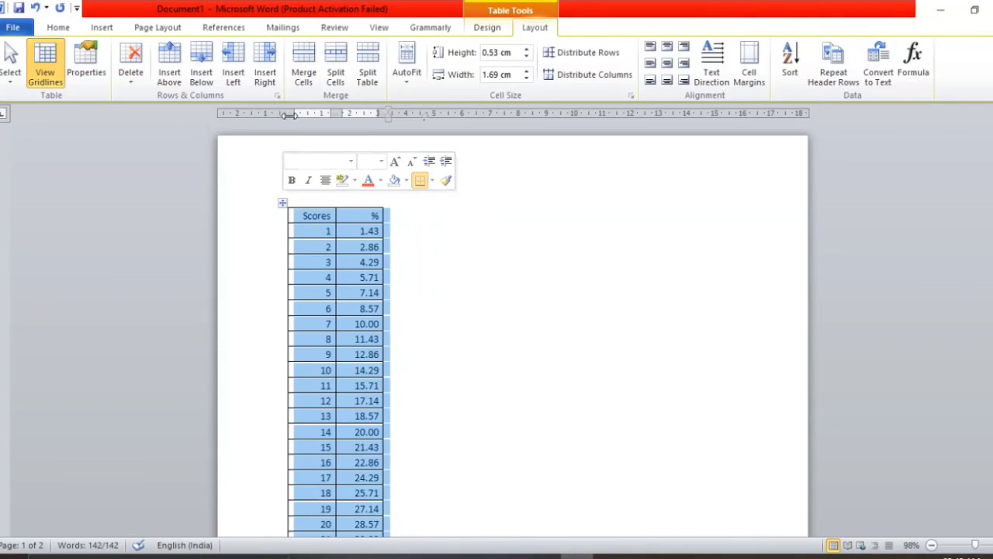
click(162, 29)
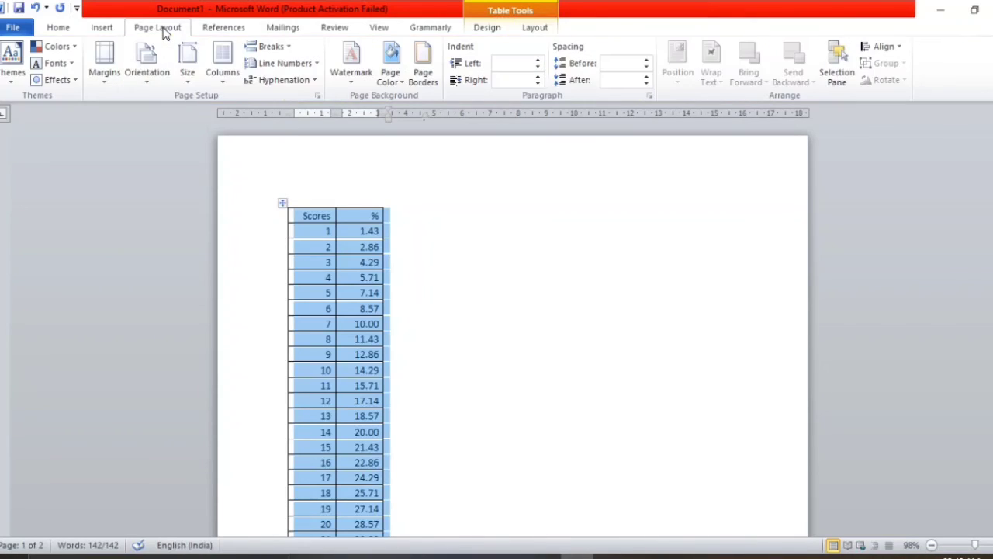
click(223, 77)
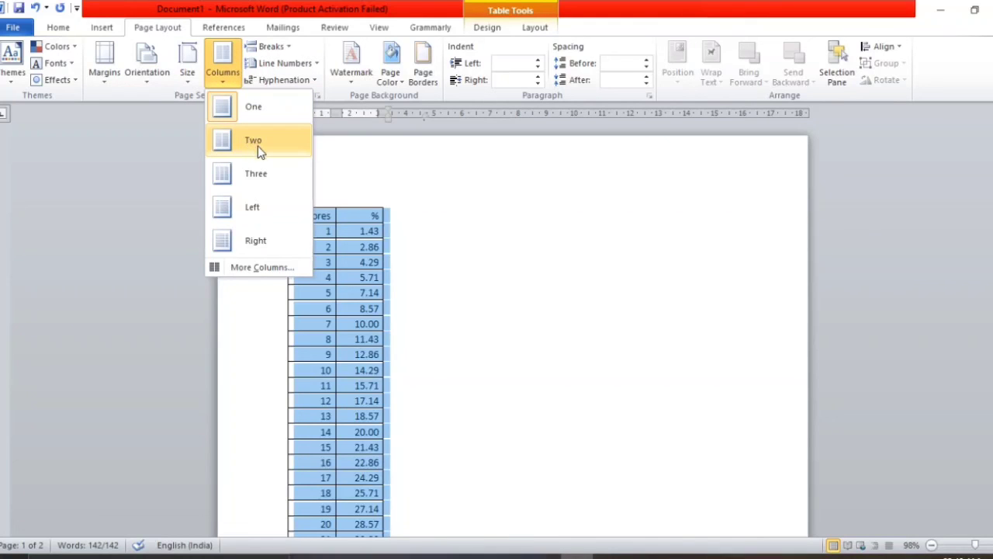
click(258, 174)
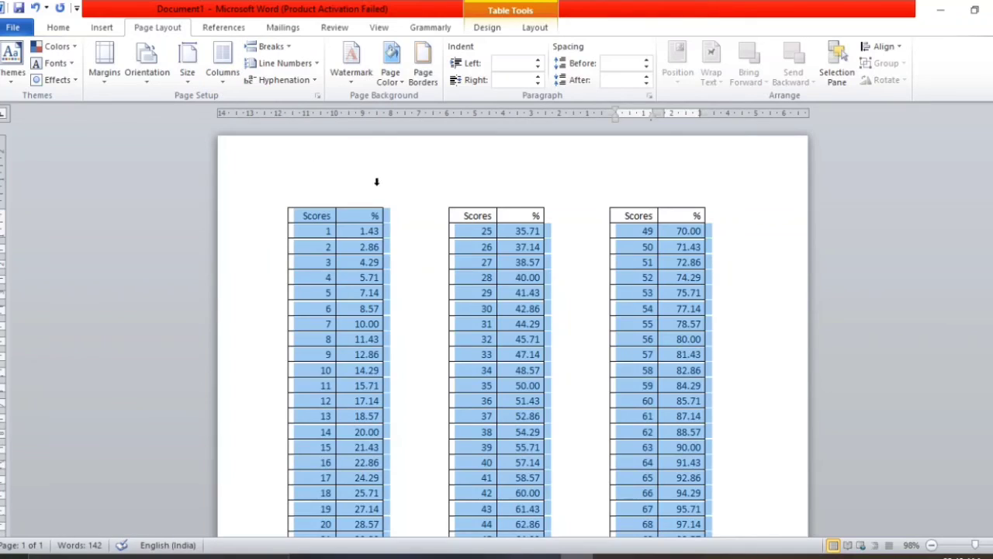
scroll(477, 444, down, 5)
click(552, 506)
scroll(639, 470, up, 5)
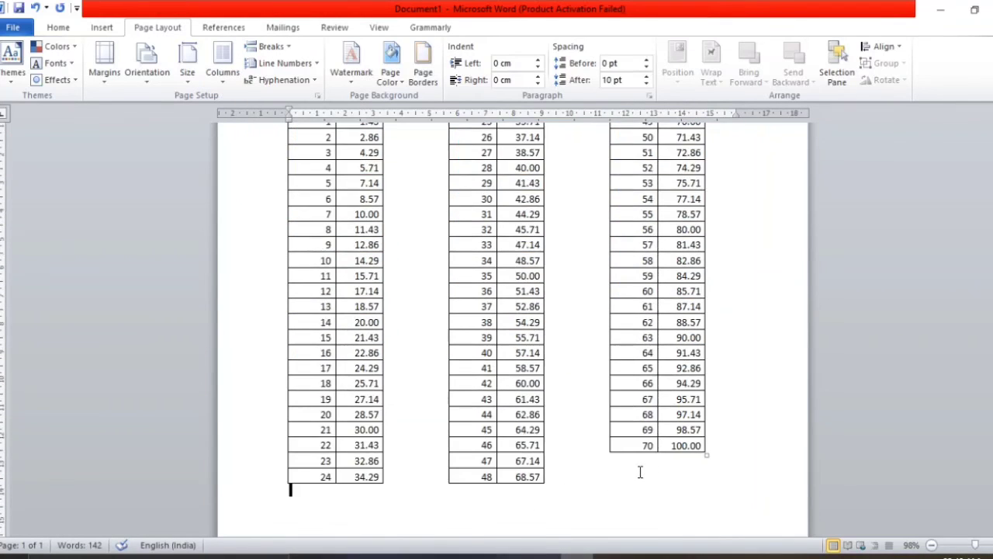
scroll(745, 279, down, 3)
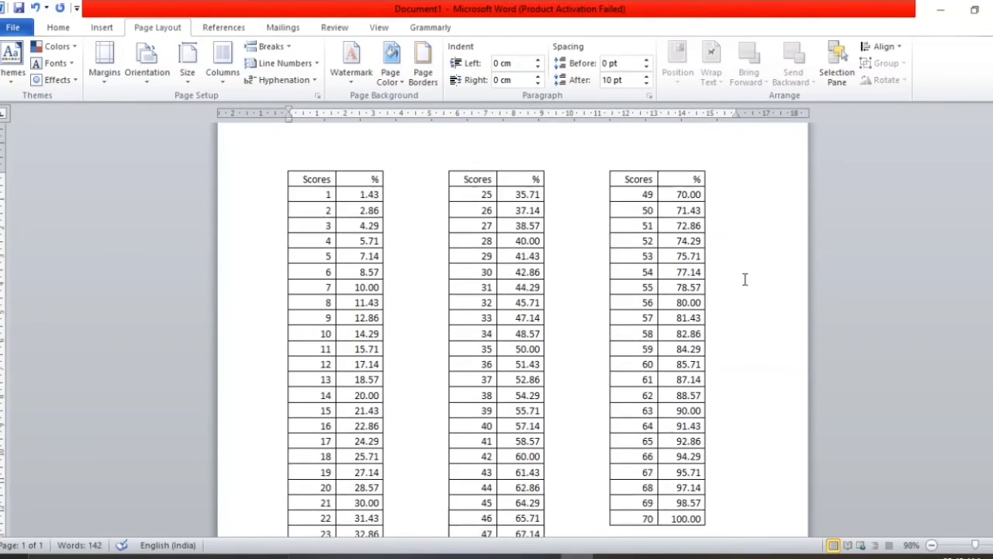
scroll(745, 280, up, 3)
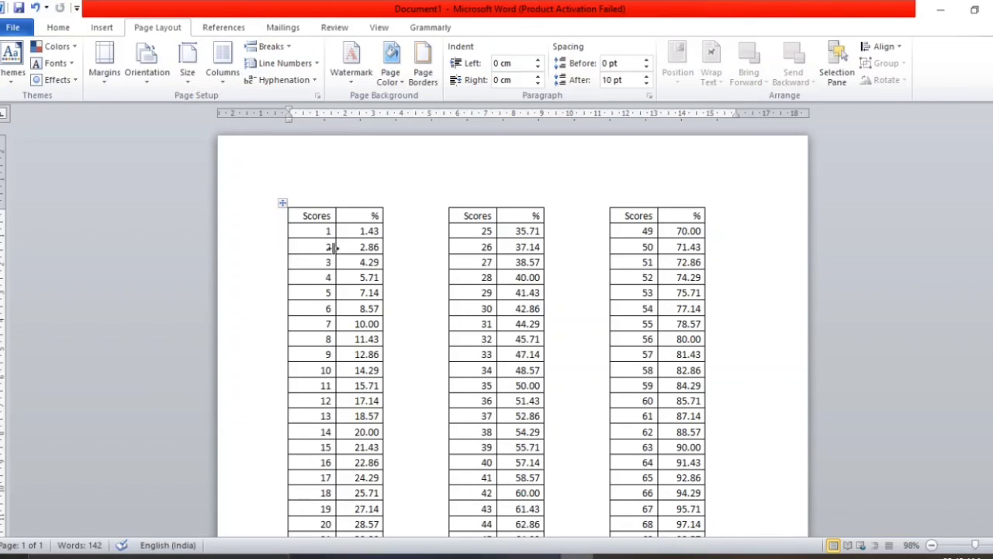
scroll(601, 365, down, 1)
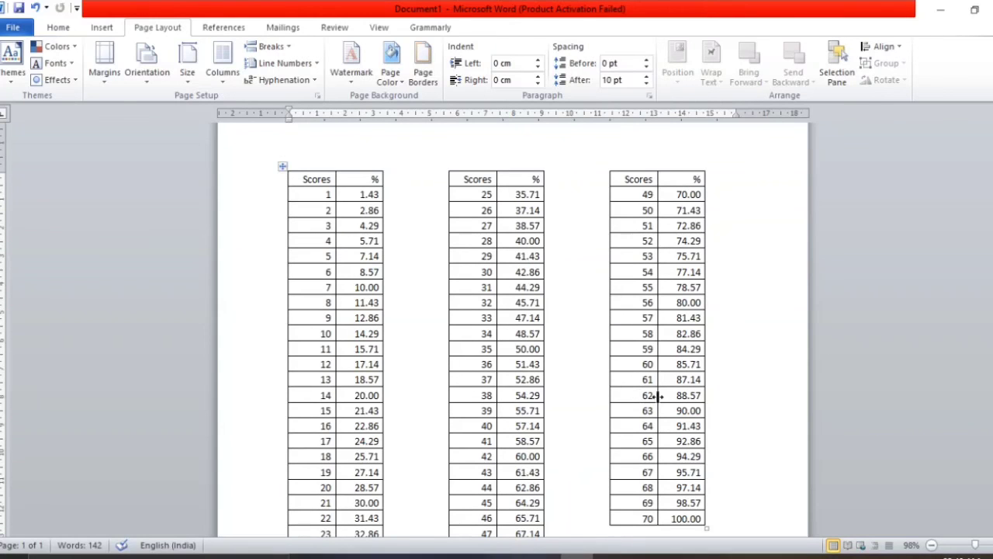